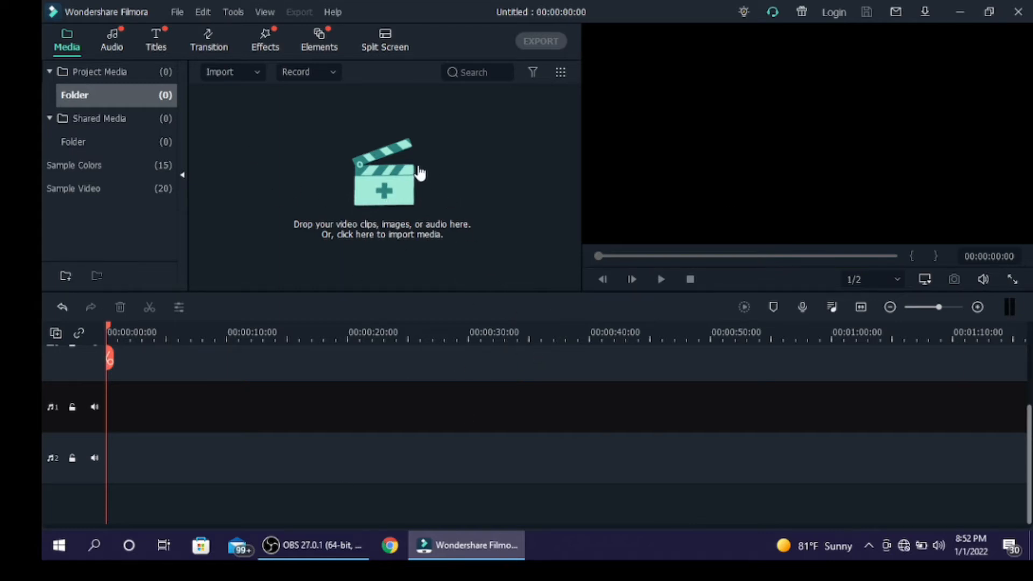
Import video file 2 from the muqalo folder and place it at the start of video track 1, dismissing the project settings prompt.
left_click(431, 193)
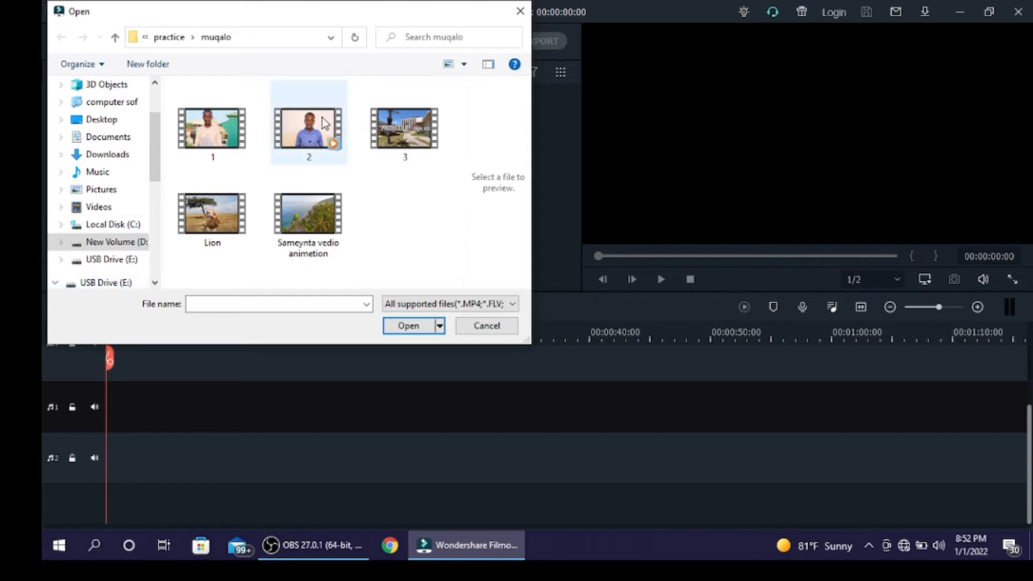
left_click(306, 132)
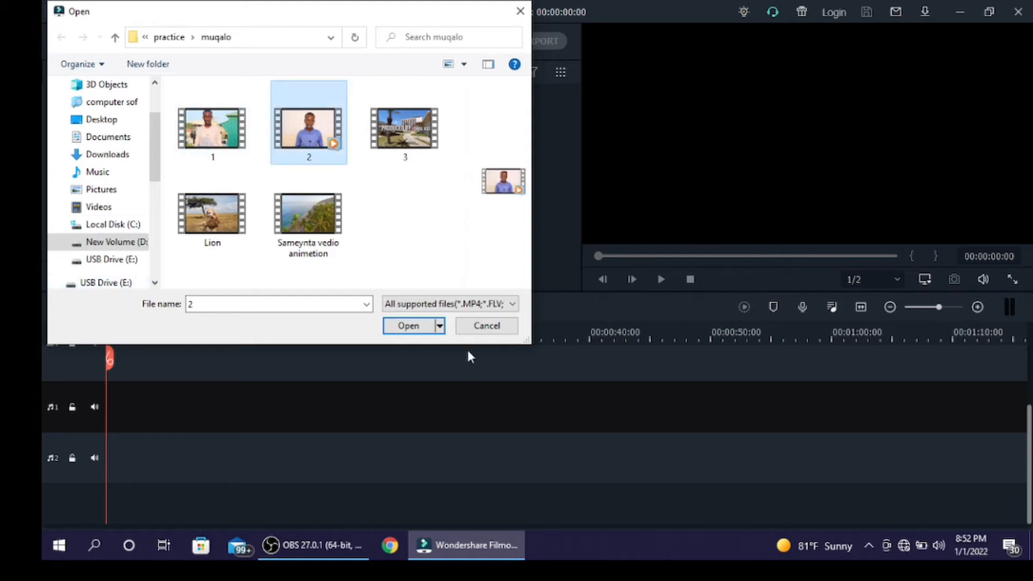
left_click(423, 325)
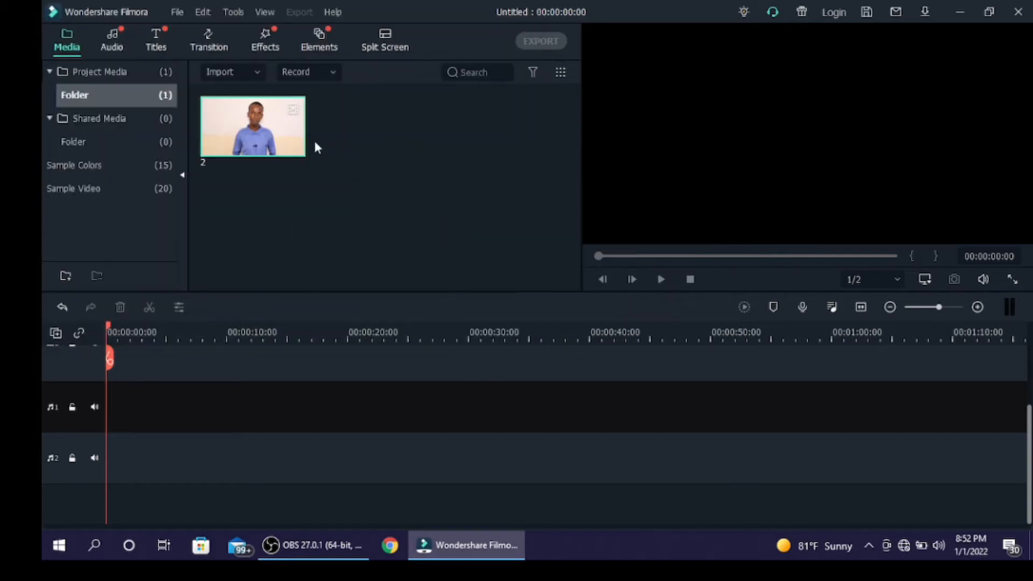
left_click_drag(237, 102, 80, 413)
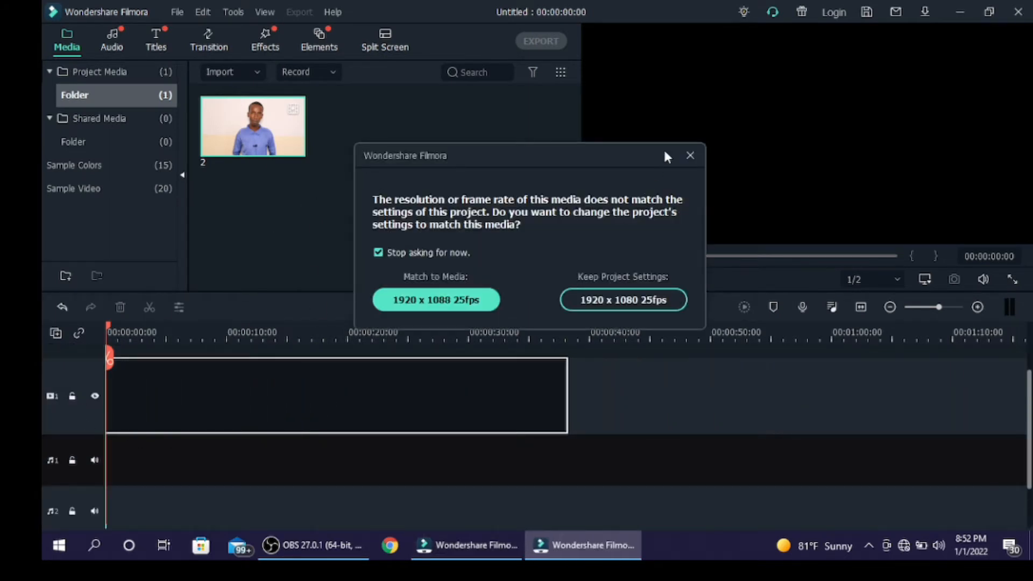
left_click(689, 156)
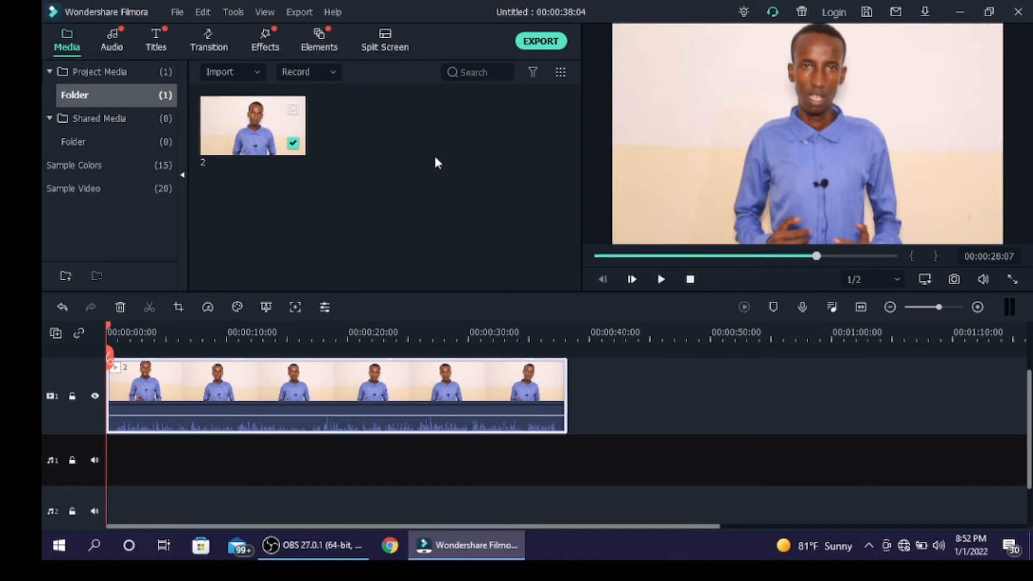
Import the song "wey inoo ahaa tee hees" from the music folder inside barnaamiyada into the project media.
double_click(435, 156)
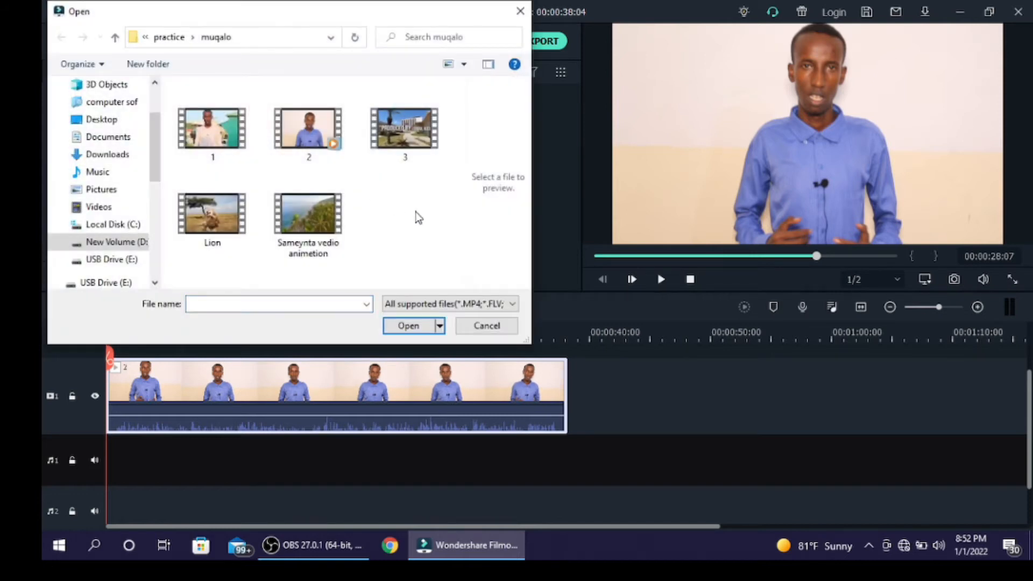
key("alt+Up")
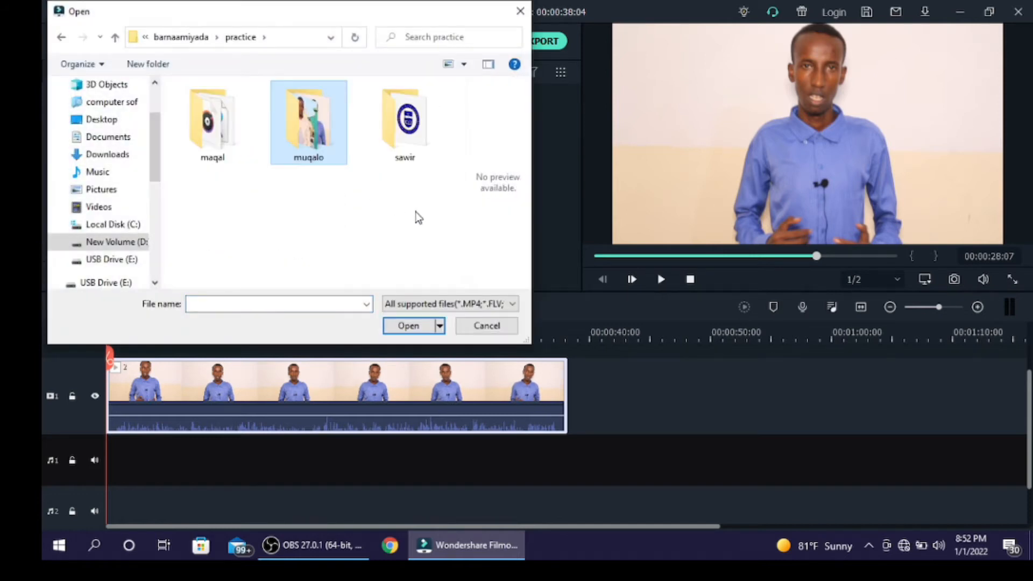
double_click(241, 139)
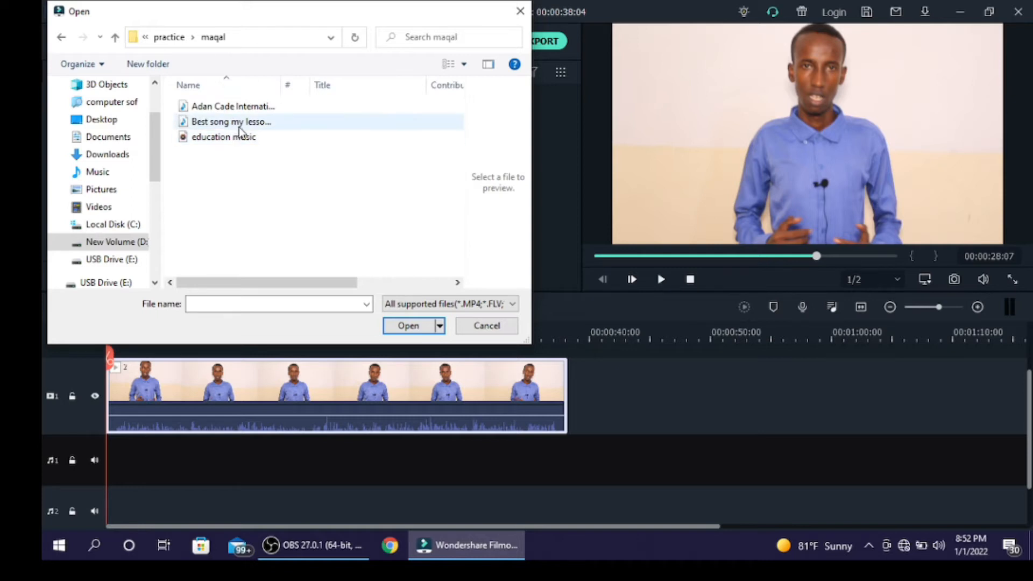
key("alt+Up")
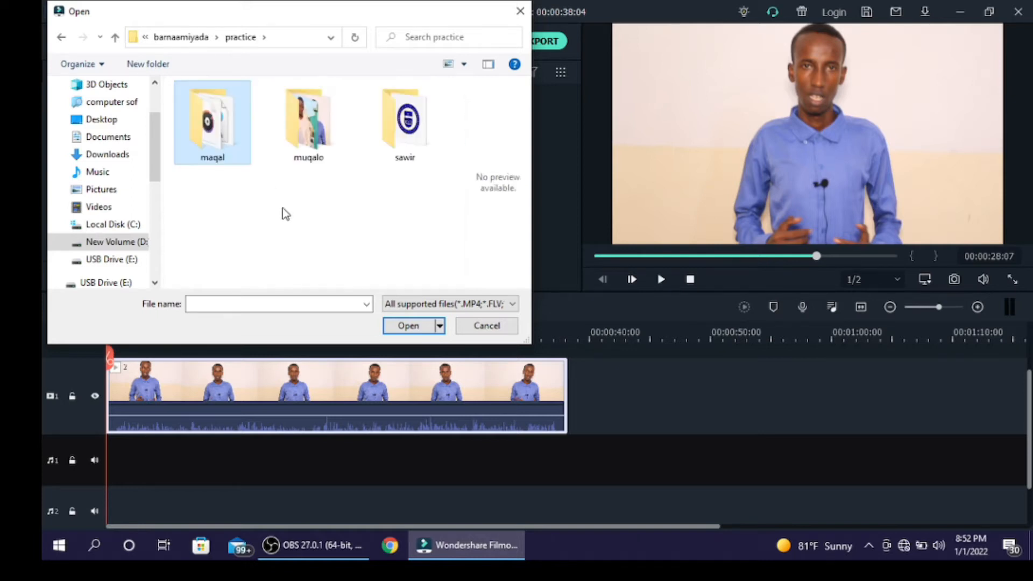
key("alt+Up")
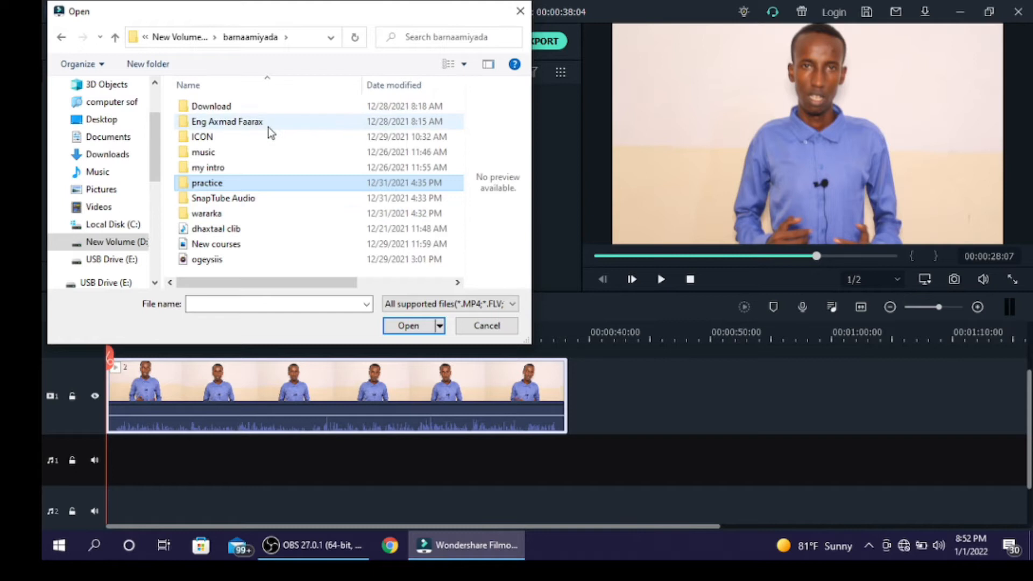
double_click(272, 157)
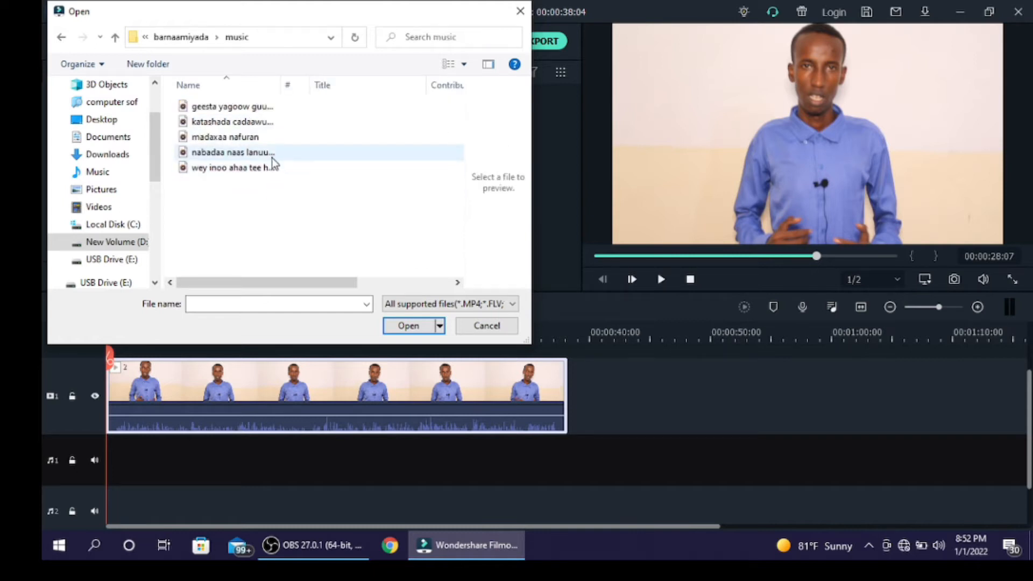
left_click(273, 158)
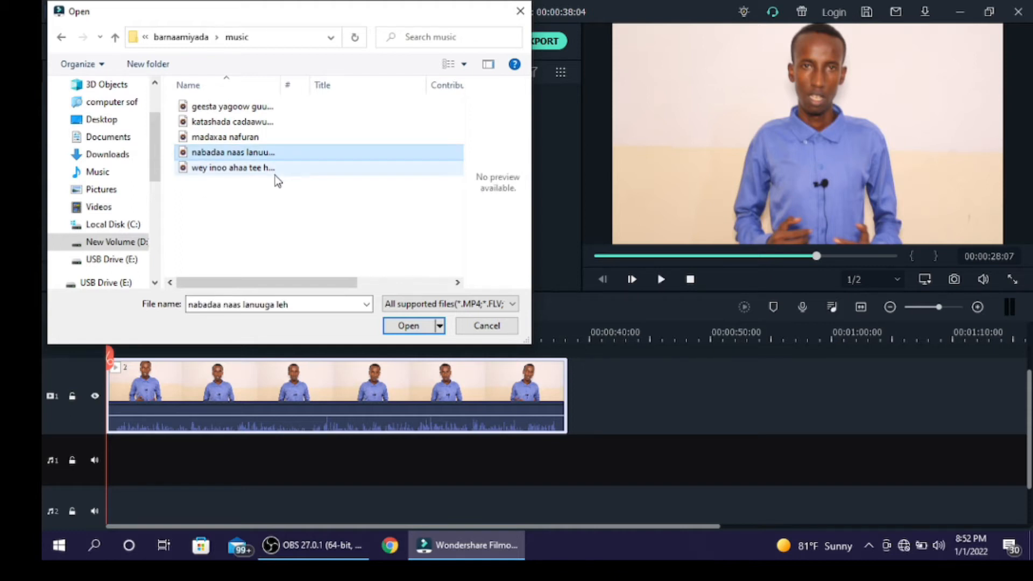
left_click(276, 173)
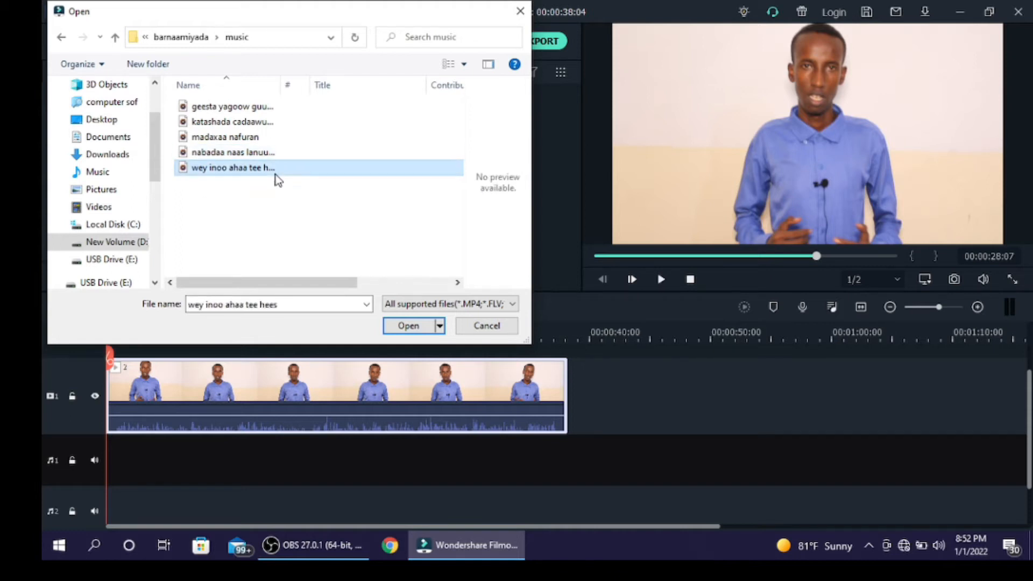
left_click(409, 327)
left_click(398, 236)
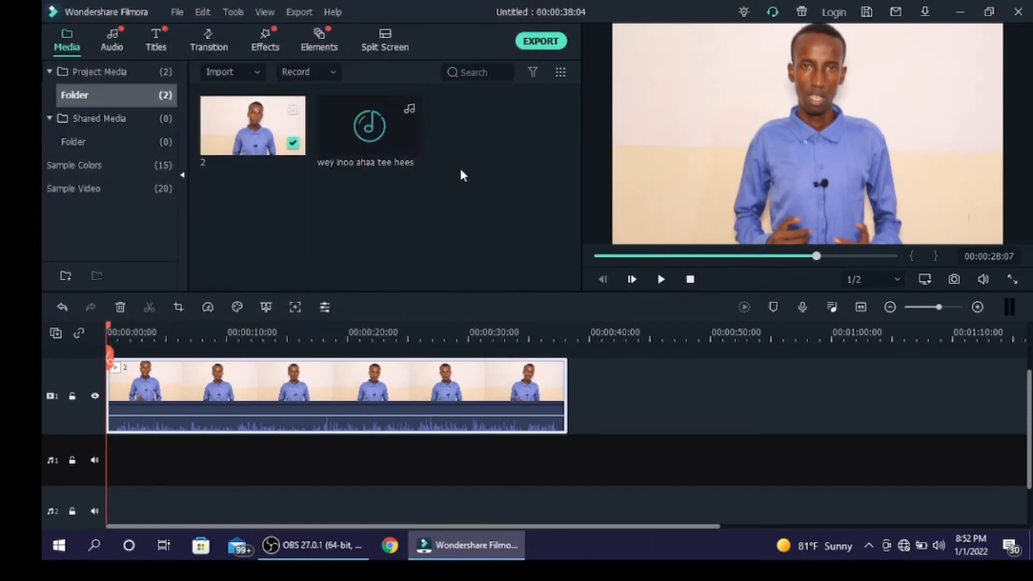
left_click_drag(544, 185, 204, 102)
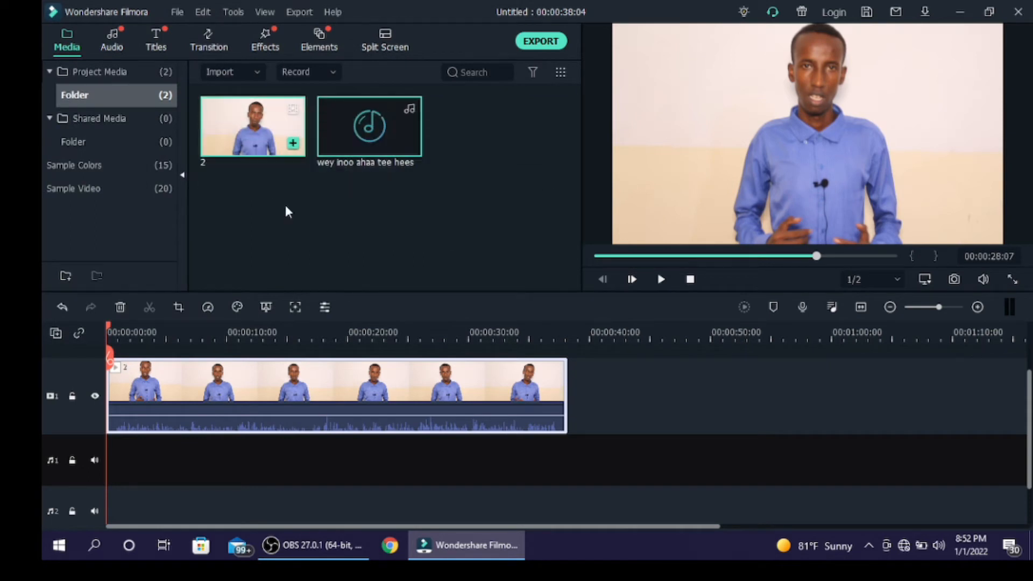
left_click(350, 248)
left_click_drag(547, 476, 424, 402)
left_click(535, 481)
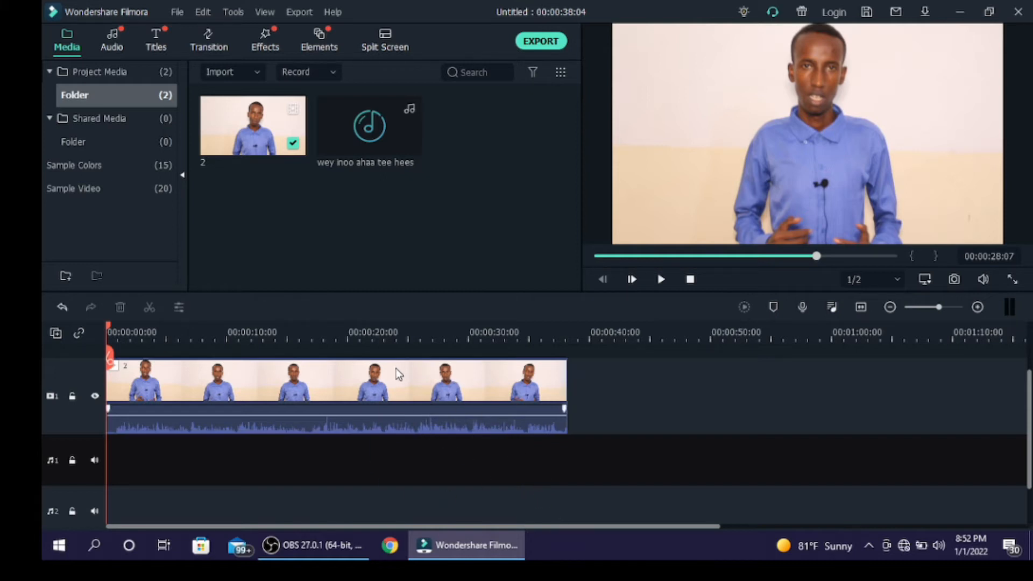
Detach the audio from the video clip on video track 1.
left_click(398, 397)
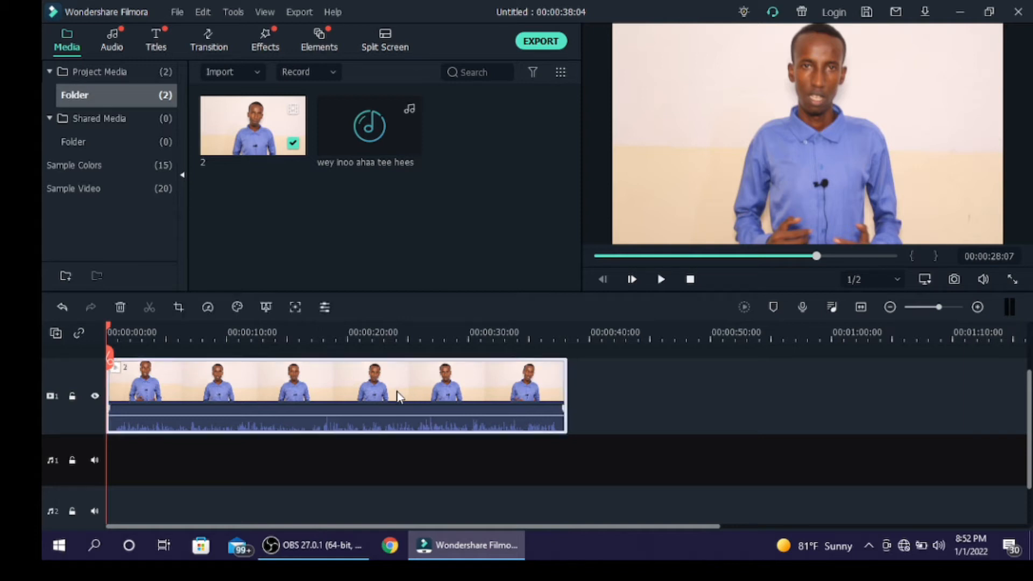
right_click(398, 397)
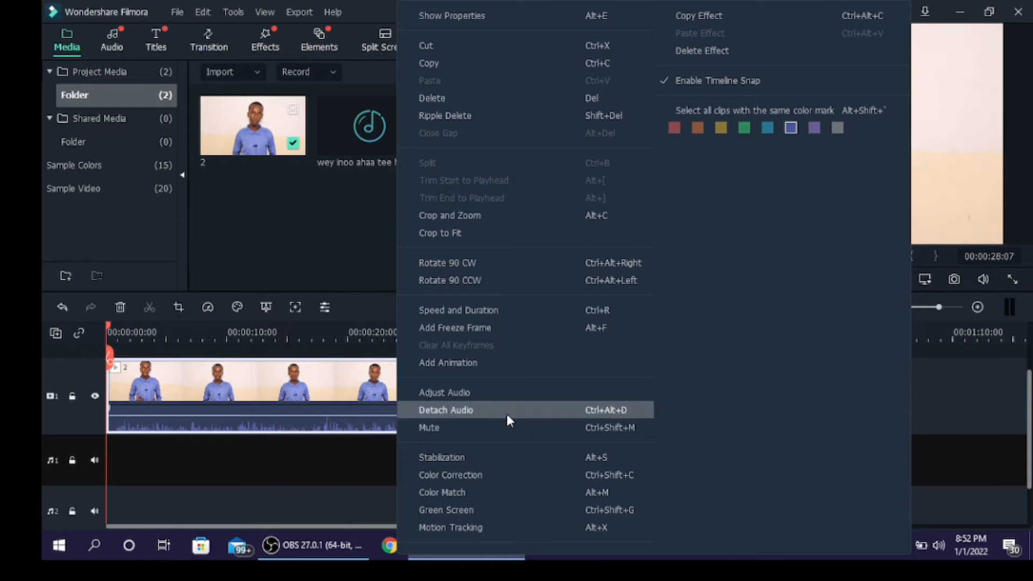
left_click(624, 412)
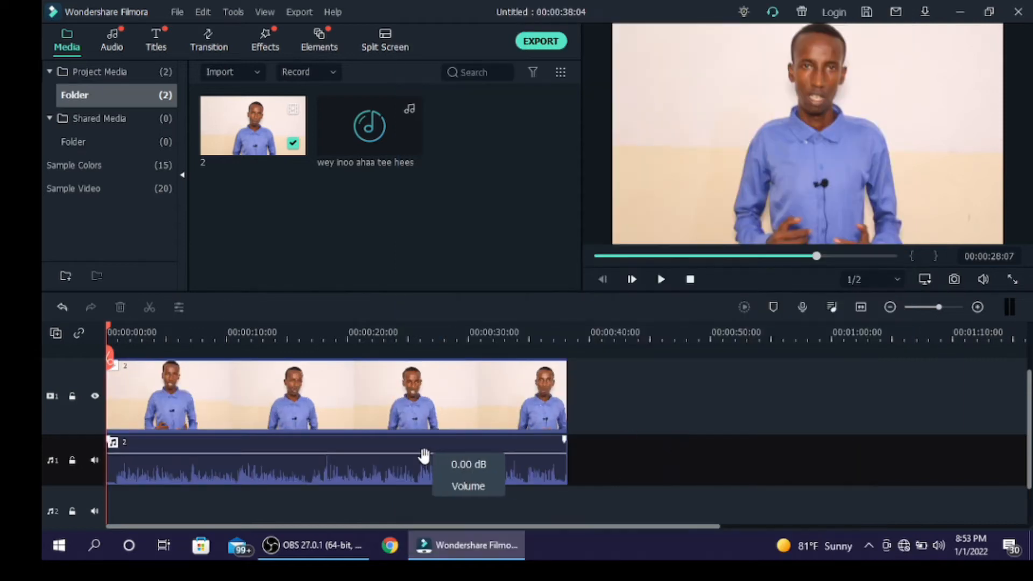
Shift the detached audio clip to about 18 seconds on audio track 1 and return it to the start of the timeline.
left_click_drag(421, 464, 646, 475)
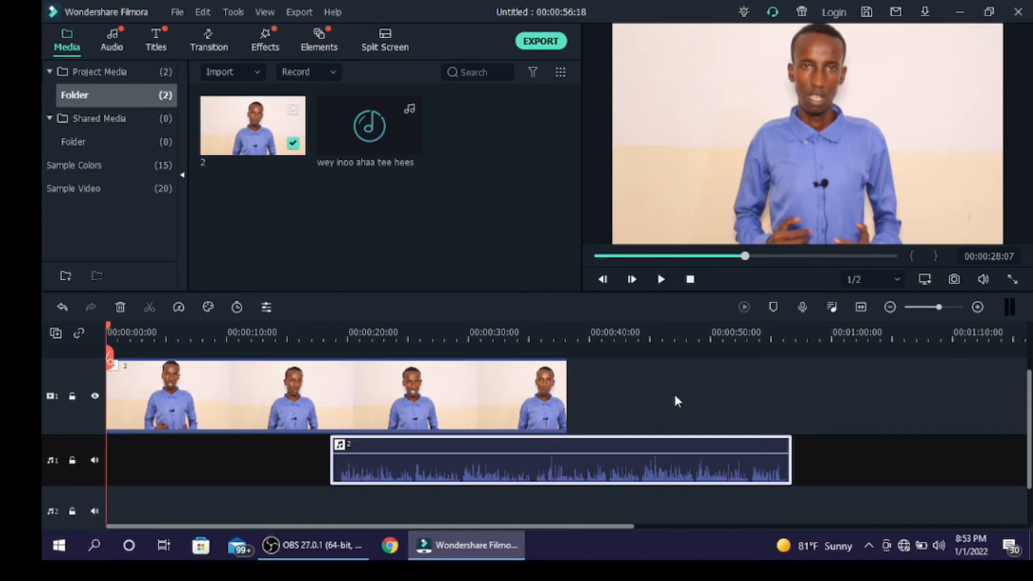
left_click(677, 399)
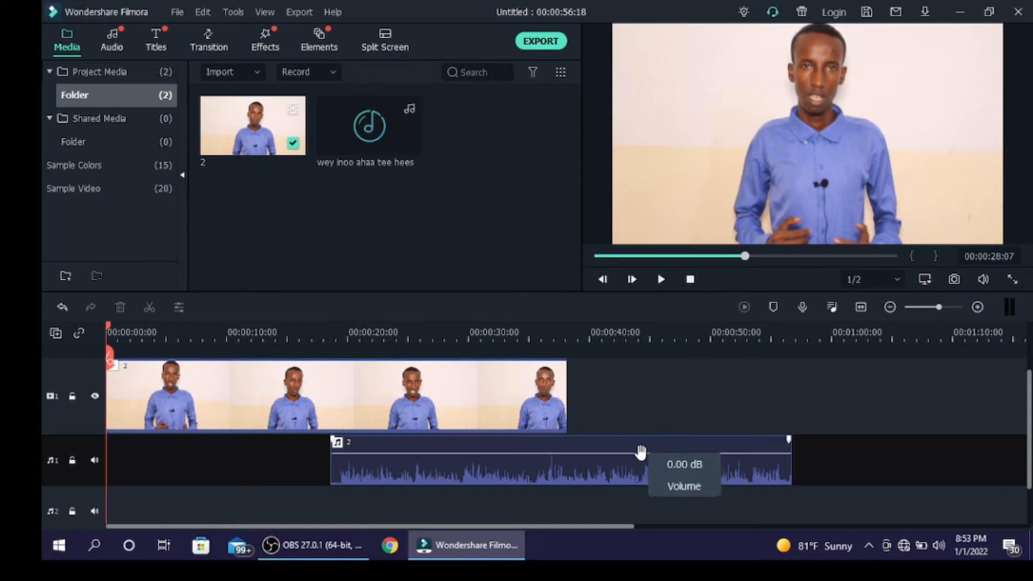
left_click_drag(635, 470, 329, 477)
left_click(711, 471)
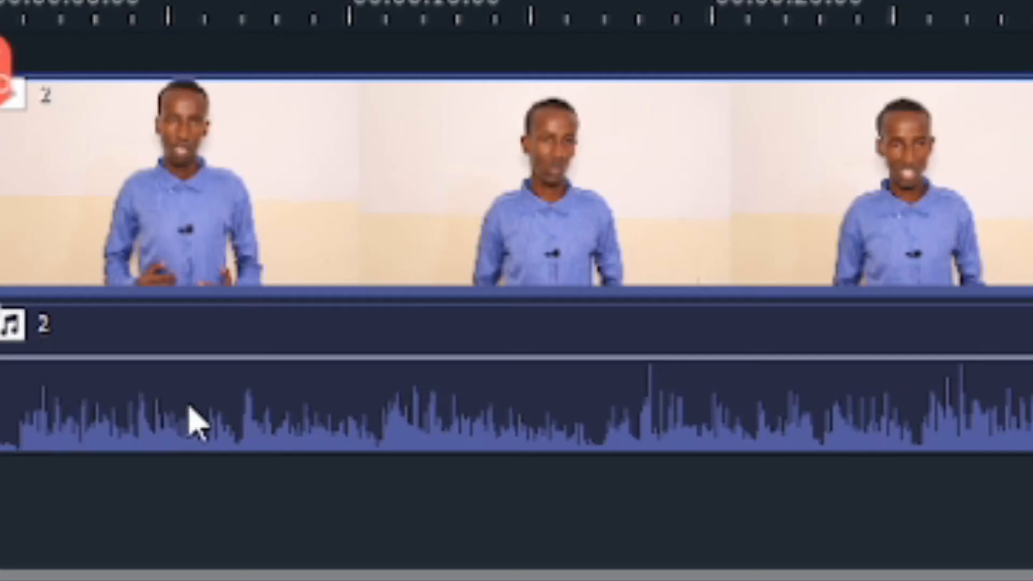
Lower the detached audio clip's volume line and play the first few seconds to hear the change.
mouse_move(283, 453)
left_click_drag(518, 359, 518, 391)
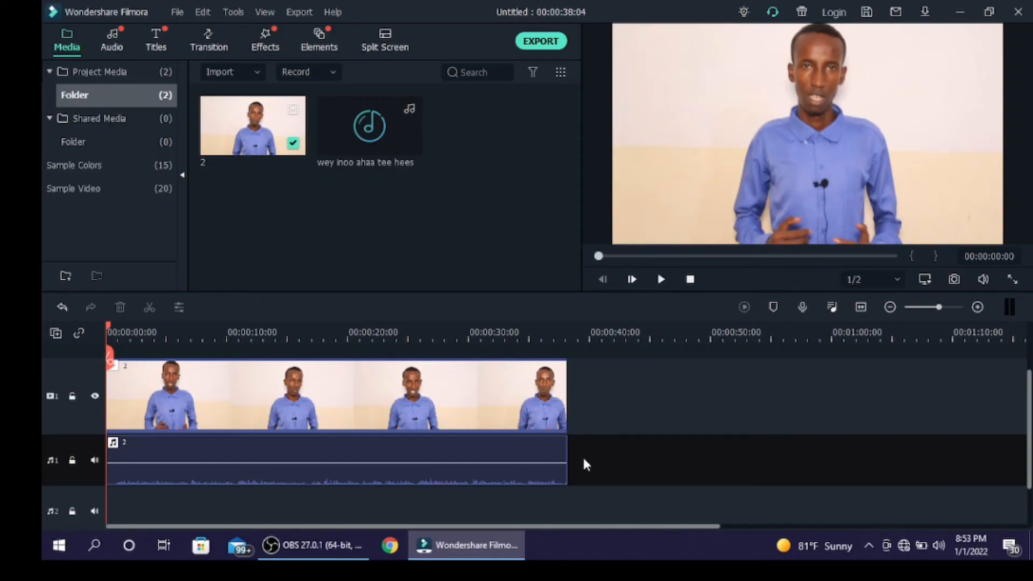
key("space")
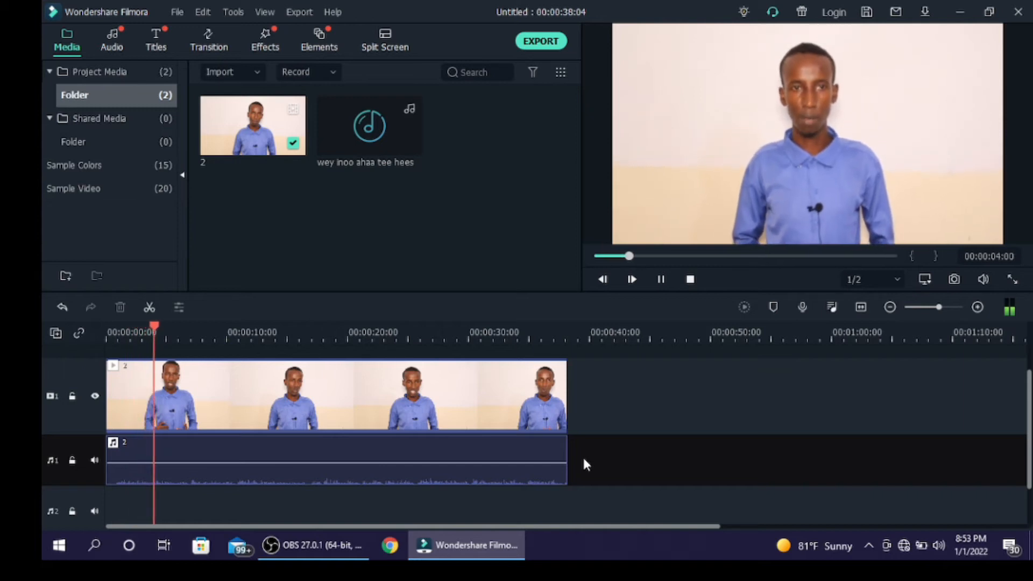
key("space")
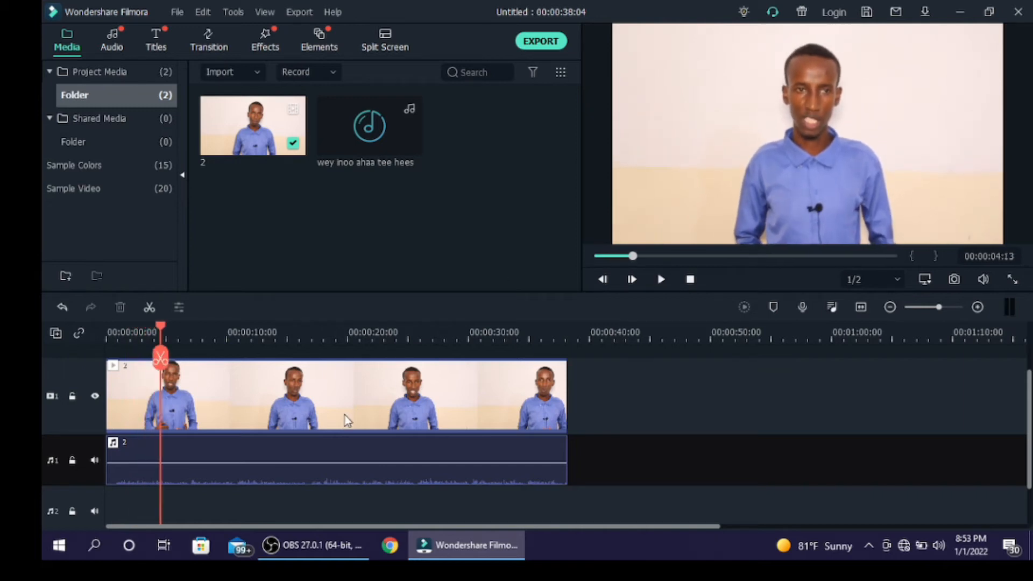
Raise the detached audio clip's volume to 7.18 dB and slightly higher, playing the timeline to hear each level.
mouse_move(334, 460)
left_click_drag(334, 460, 331, 451)
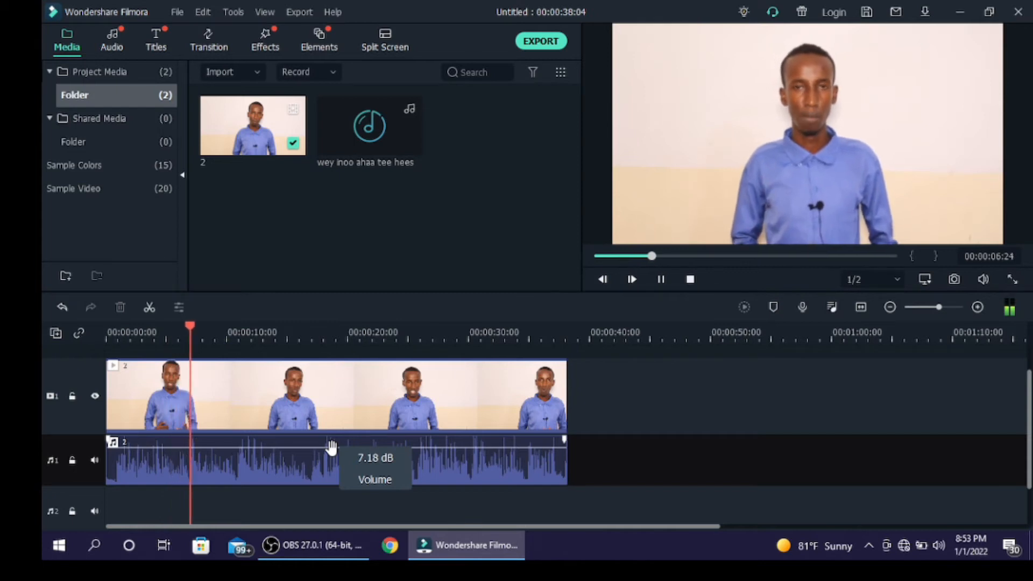
key("space")
left_click_drag(330, 446, 327, 435)
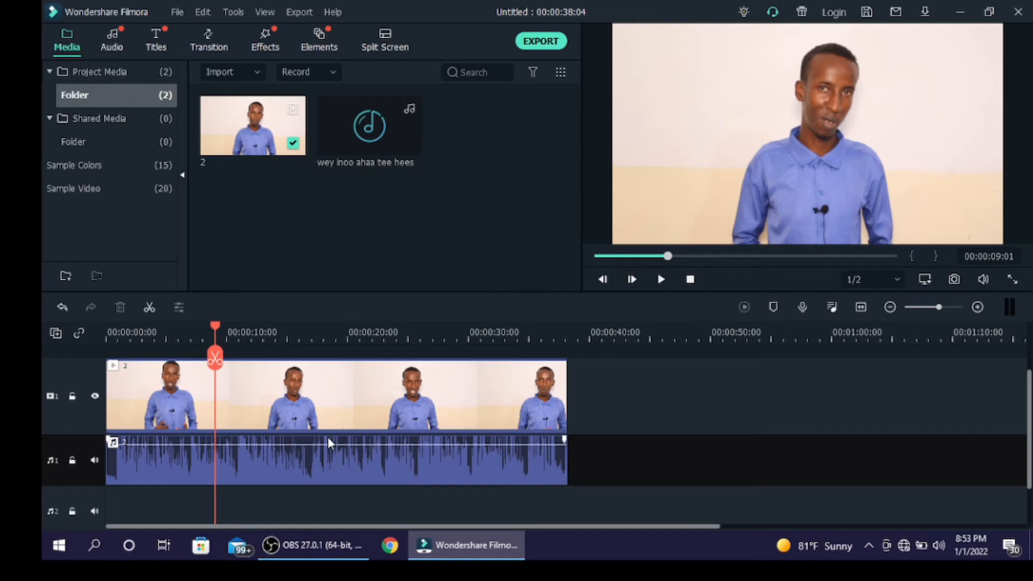
key("space")
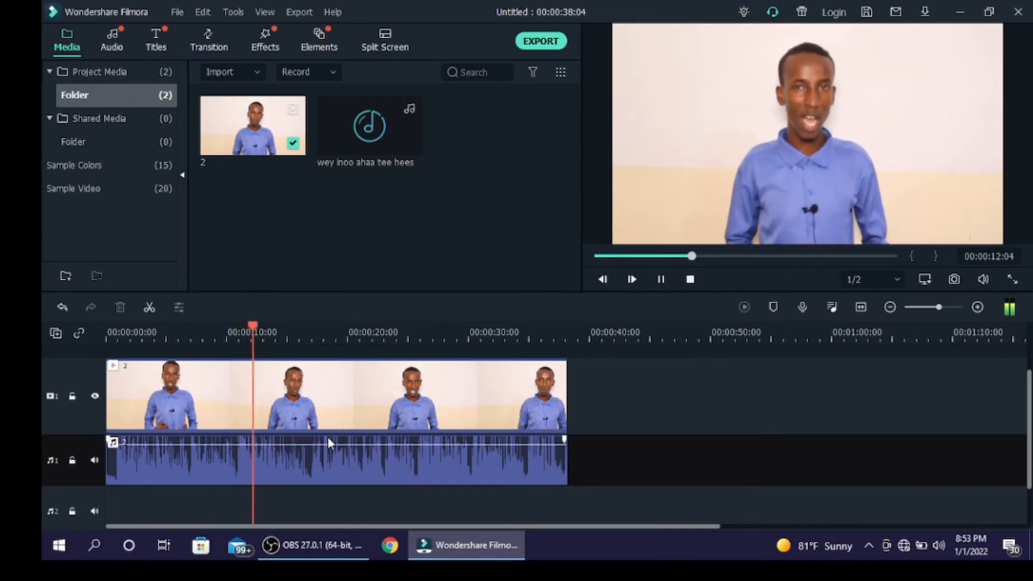
key("space")
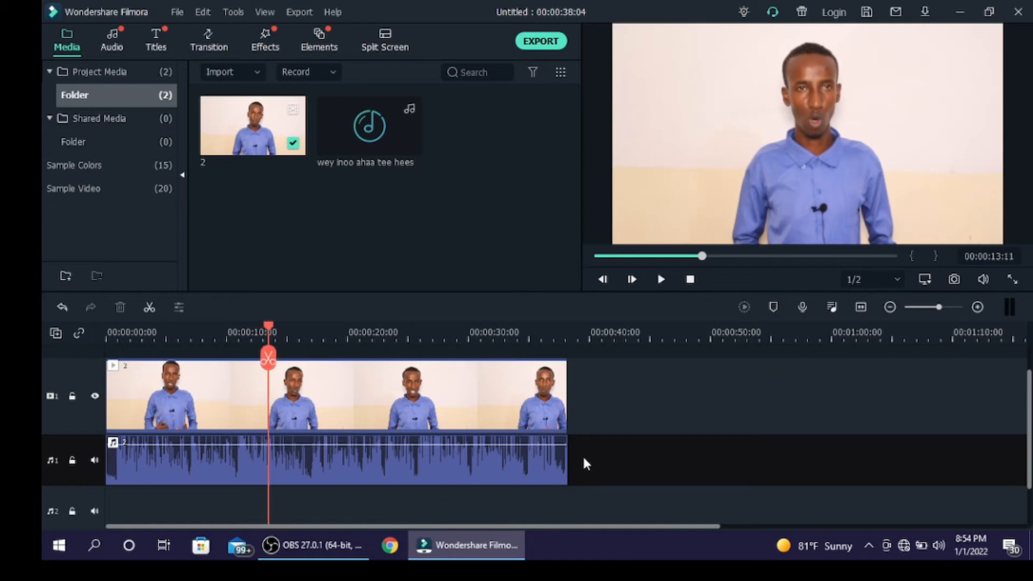
Reduce the detached audio clip's volume to 1.39 dB, play it from the start, and lower it slightly more during playback.
key("Home")
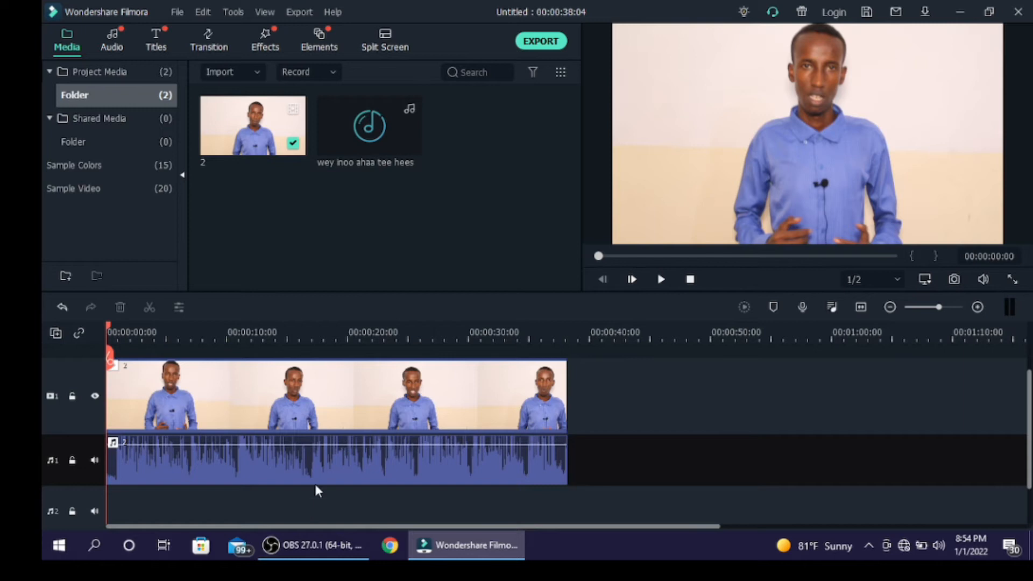
mouse_move(312, 446)
left_click_drag(314, 444, 318, 454)
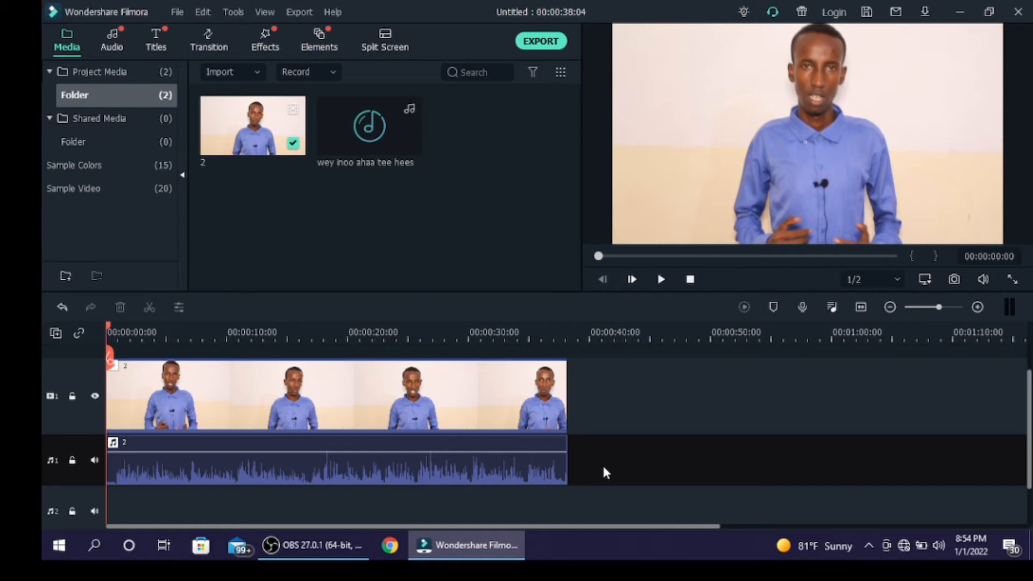
key("space")
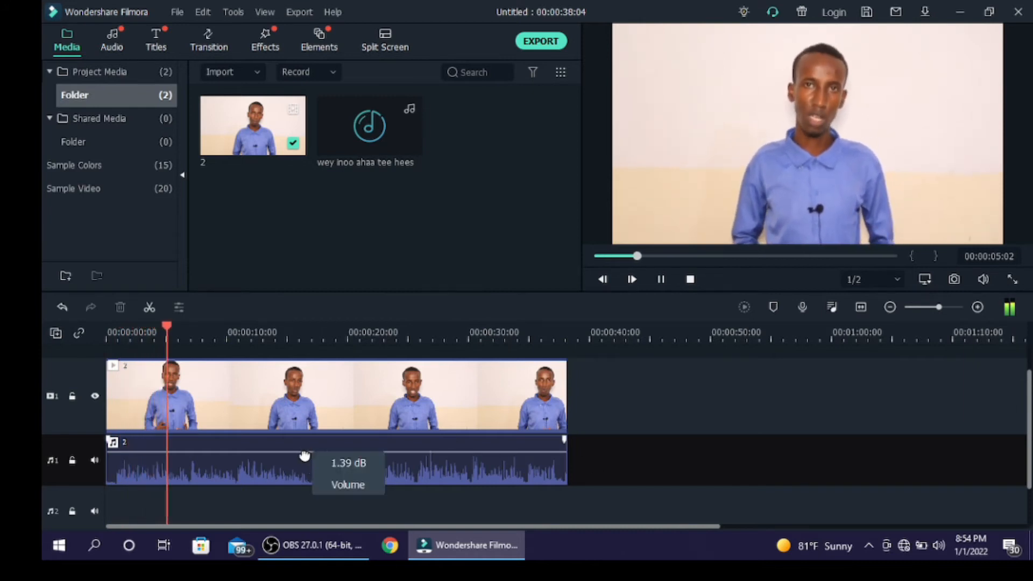
left_click_drag(305, 453, 304, 458)
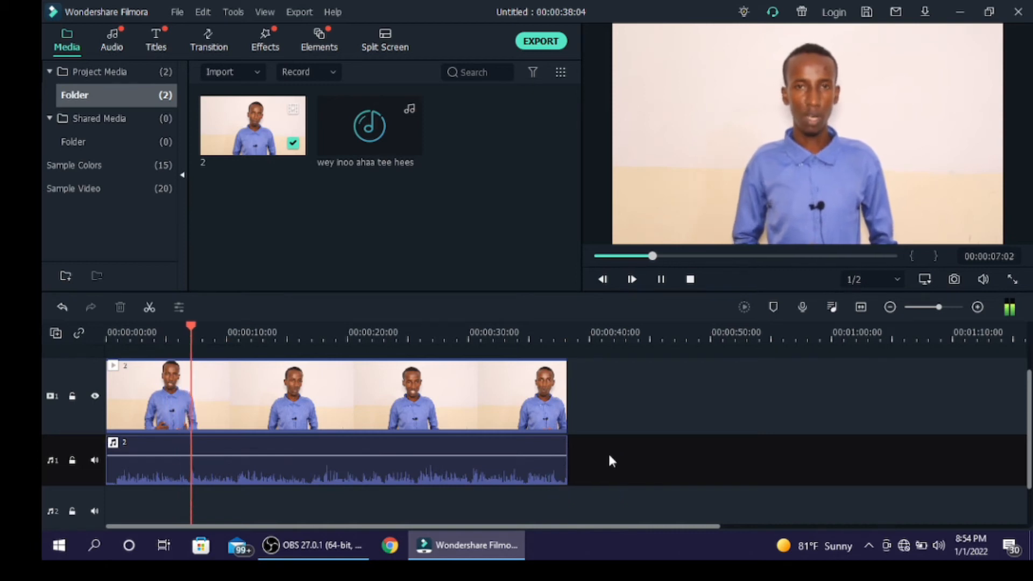
key("space")
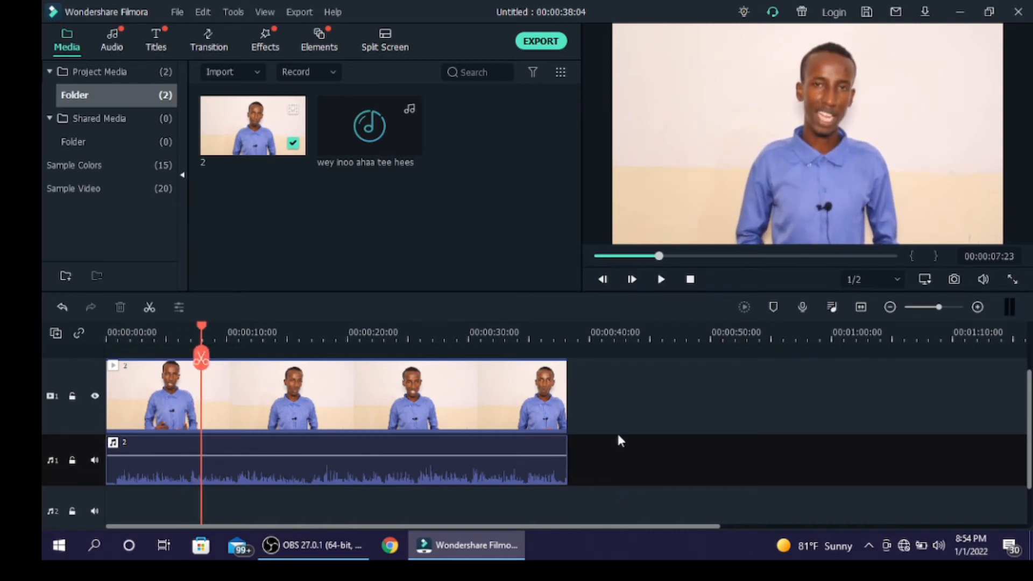
scroll(538, 425, "down", 2)
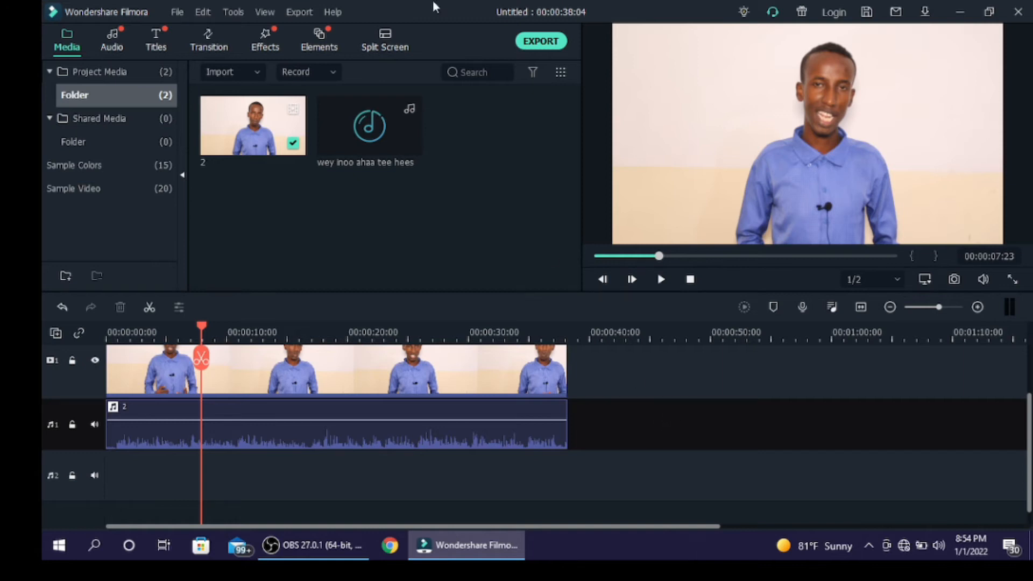
Place the music track on audio track 2 at the timeline start and split it at the end of the video.
left_click_drag(358, 134, 90, 487)
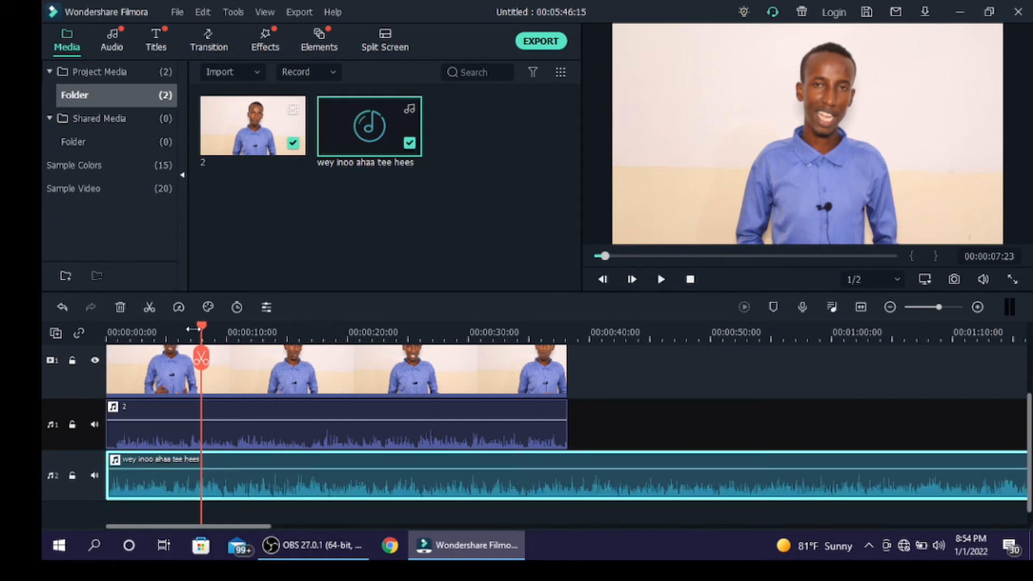
left_click_drag(202, 324, 570, 360)
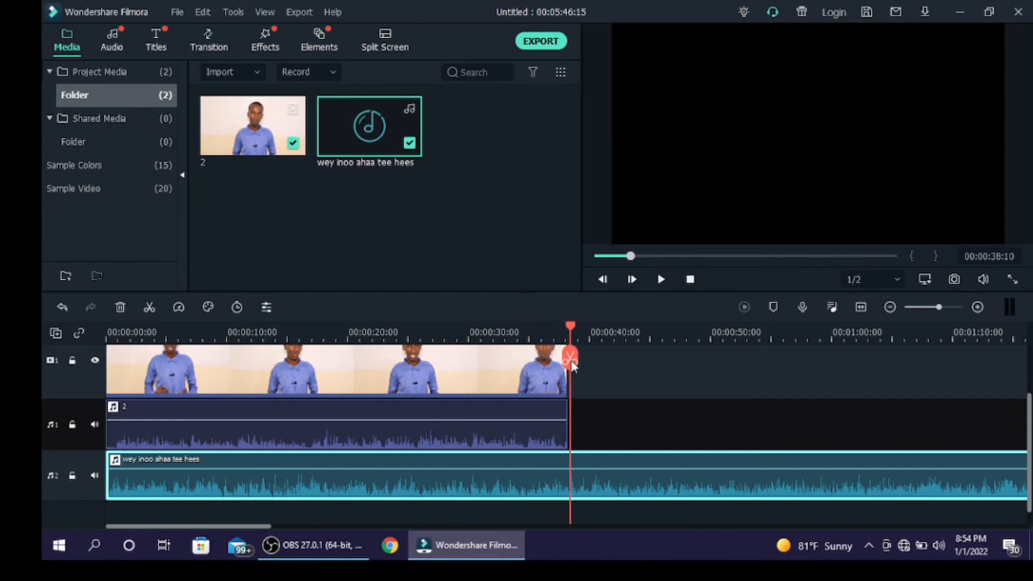
left_click(569, 359)
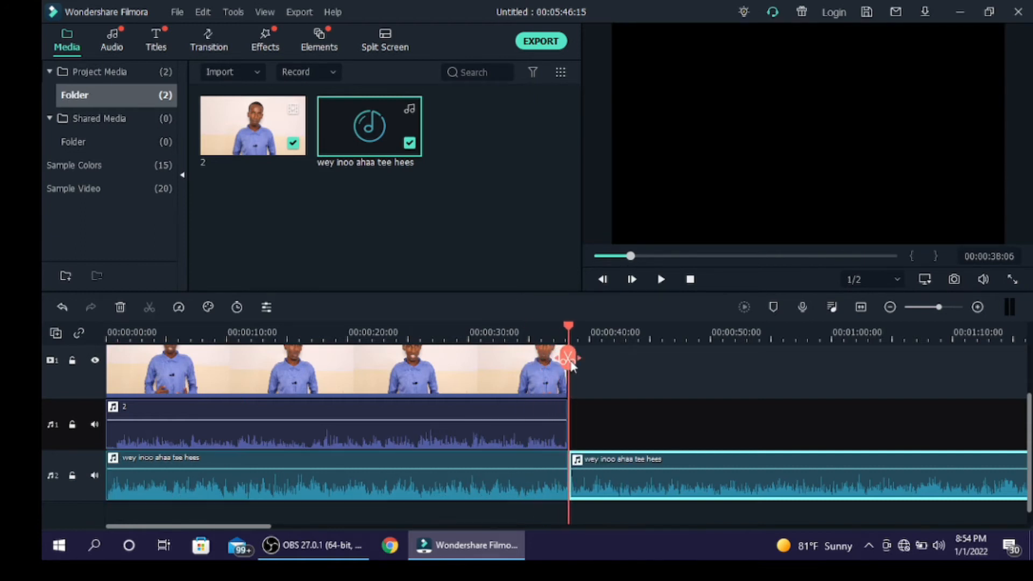
Delete the part of the music on audio track 2 that extends past the end of the video.
left_click(707, 488)
double_click(707, 488)
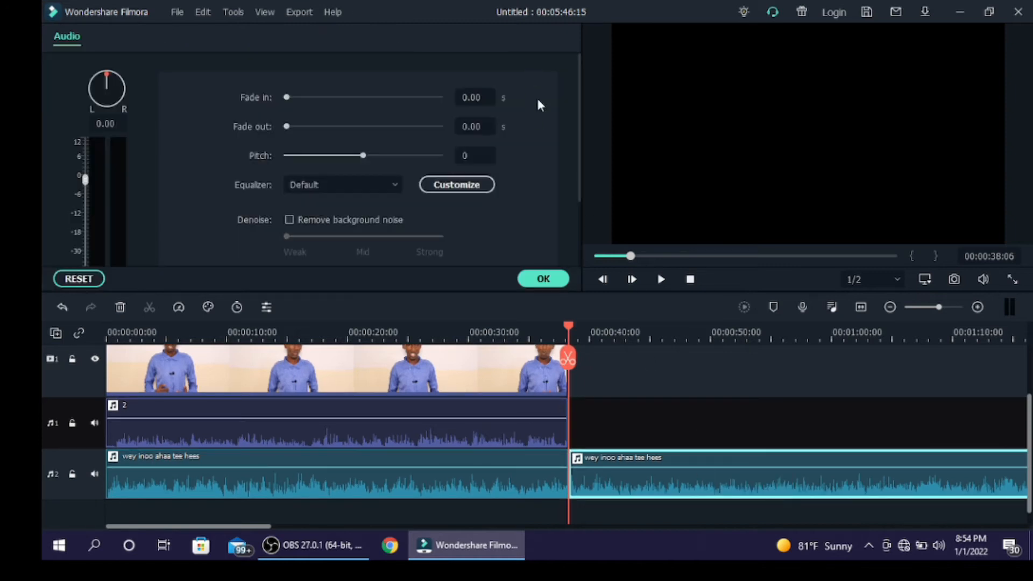
left_click(746, 420)
left_click(559, 280)
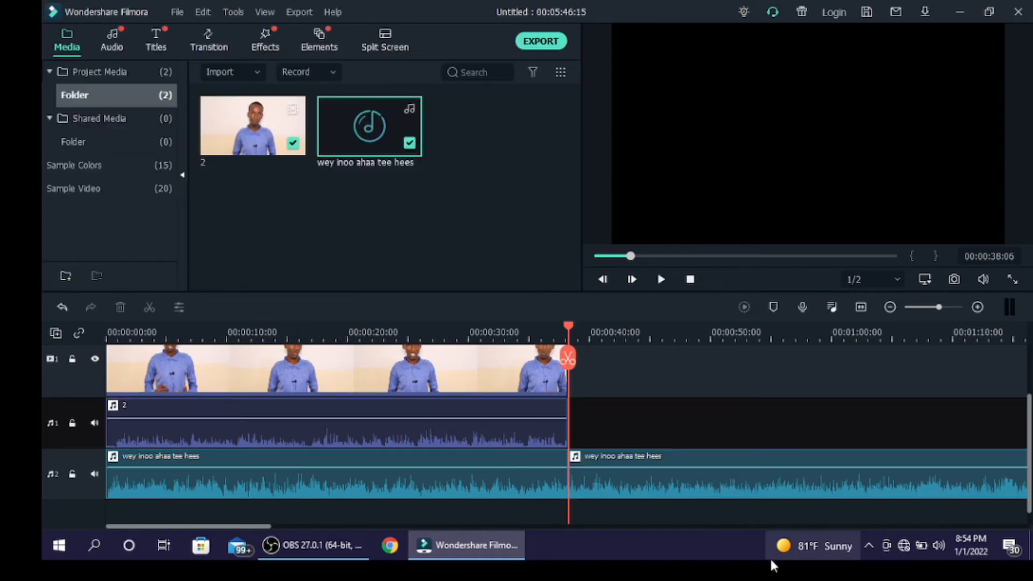
left_click(717, 487)
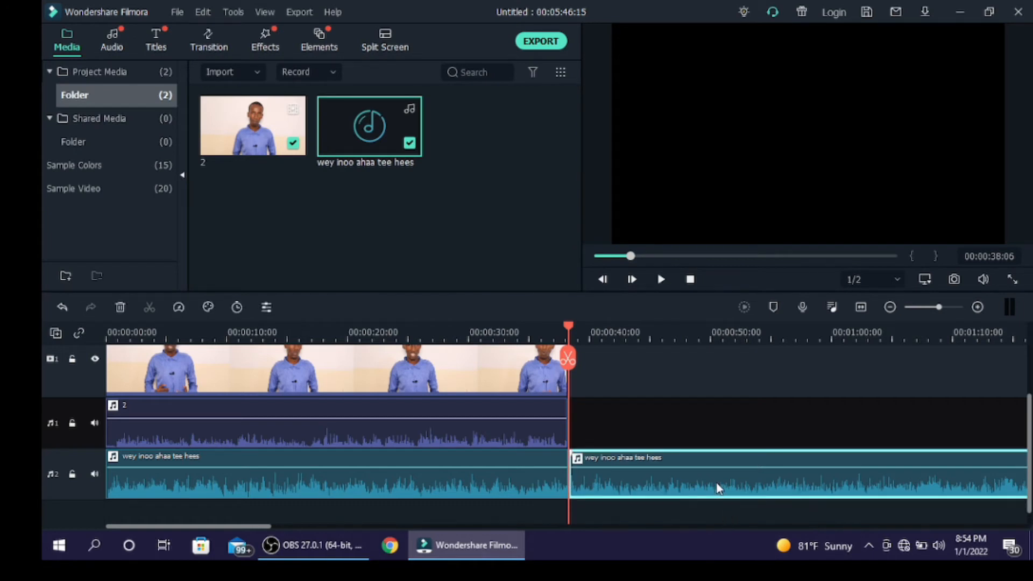
key("Delete")
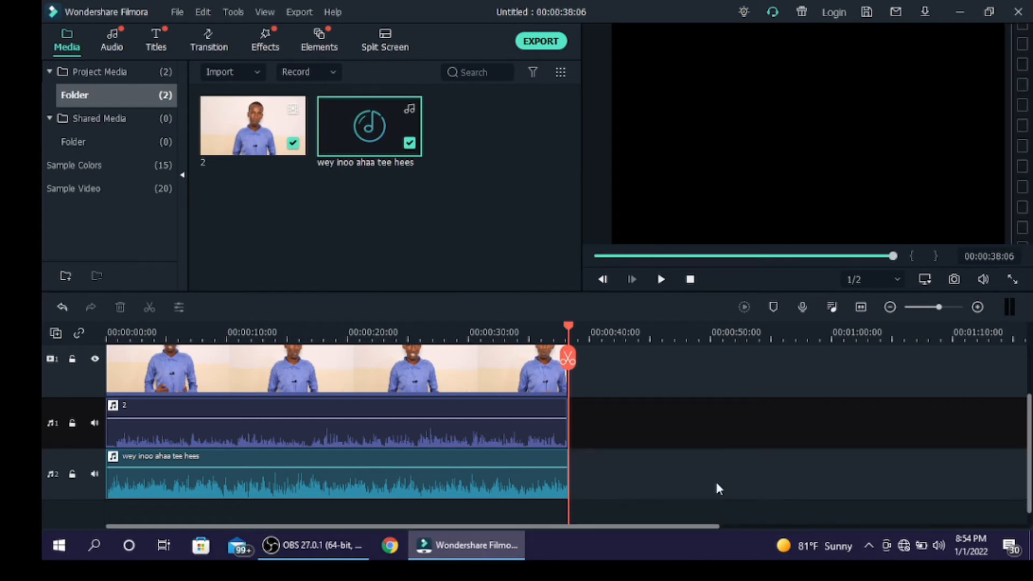
Play the first few seconds from the timeline start to hear the voice and music together.
key("Home")
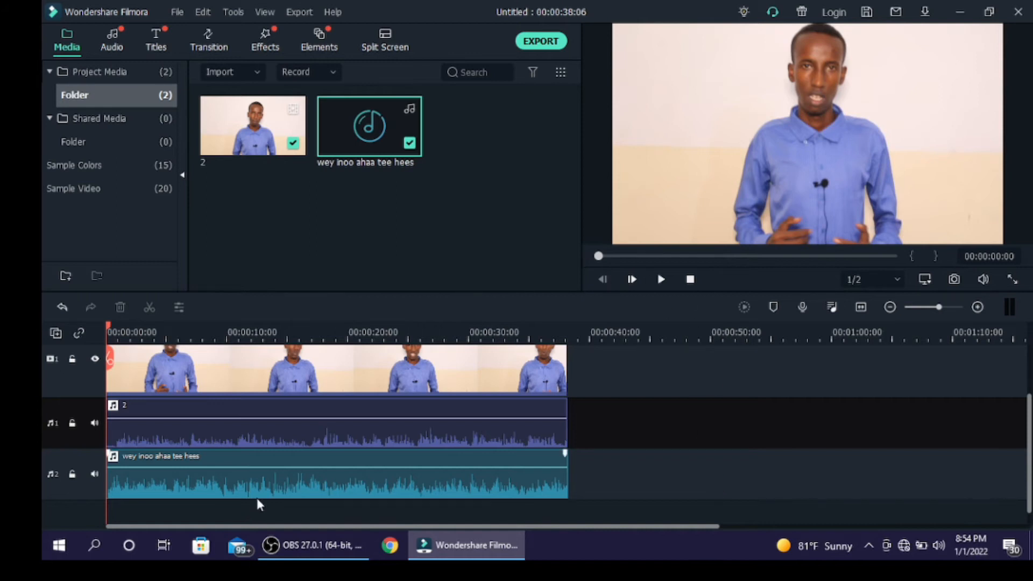
key("space")
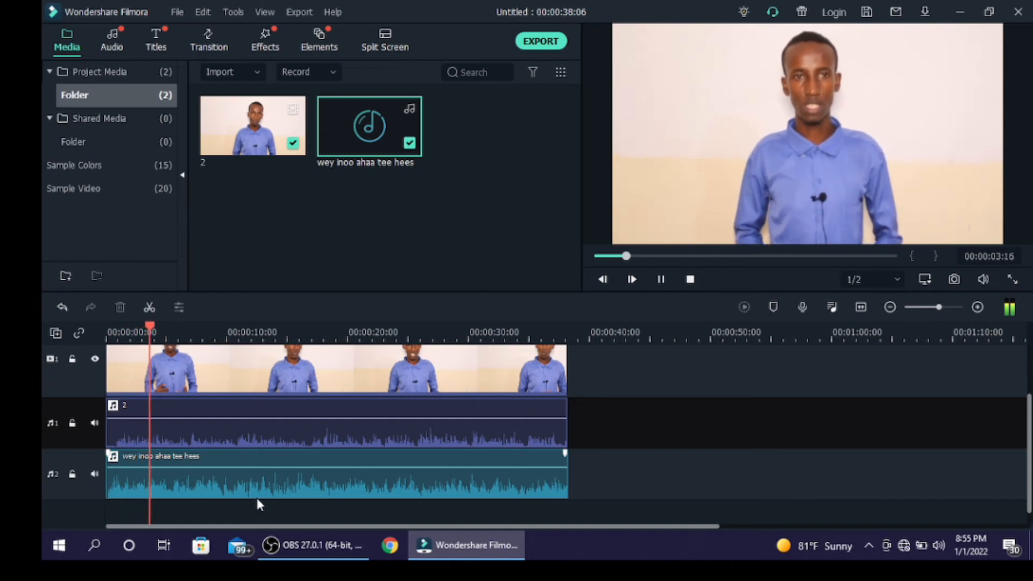
key("space")
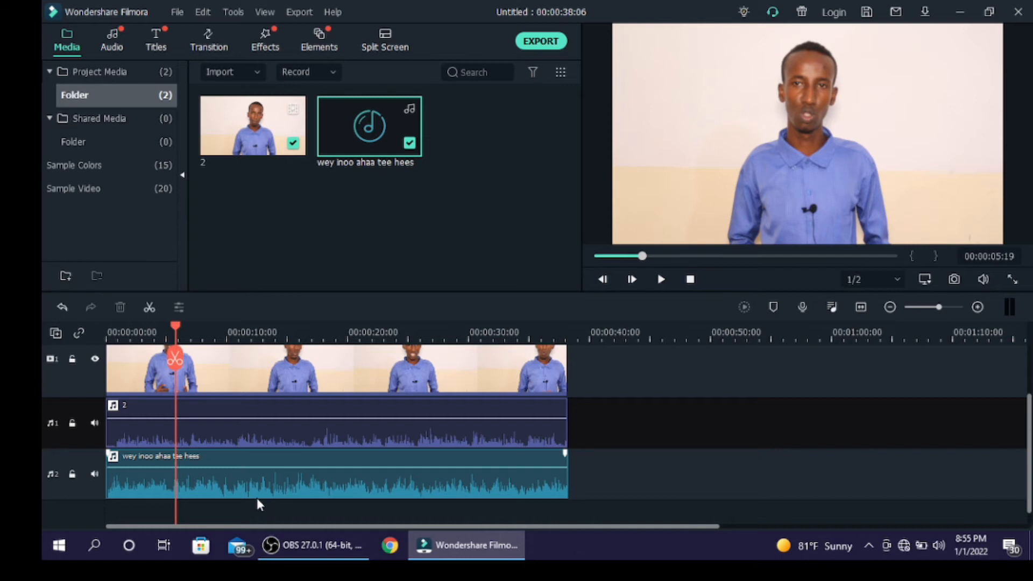
Lower the music clip's volume to -12.11 dB, -15.96 dB and finally -21.64 dB, playing the timeline from the start to judge the balance.
left_click_drag(251, 466, 251, 479)
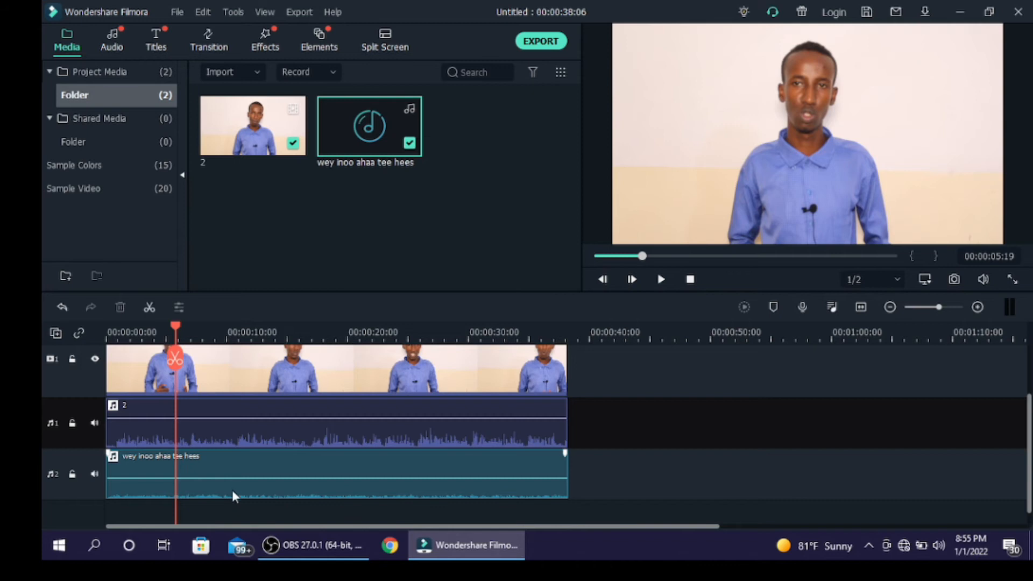
mouse_move(231, 476)
left_mouse_down()
mouse_move(237, 451)
mouse_move(239, 478)
left_mouse_up()
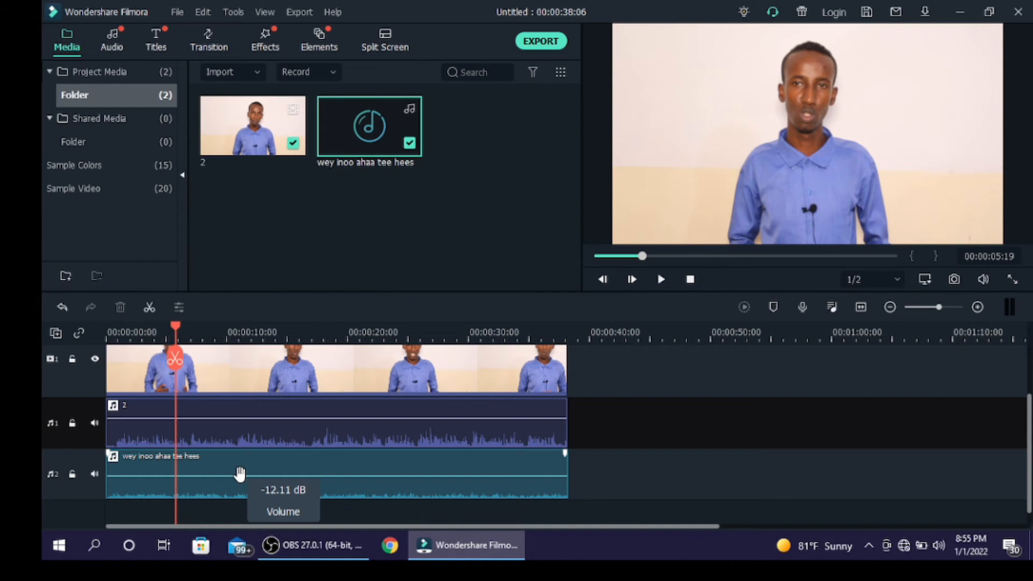
key("Home")
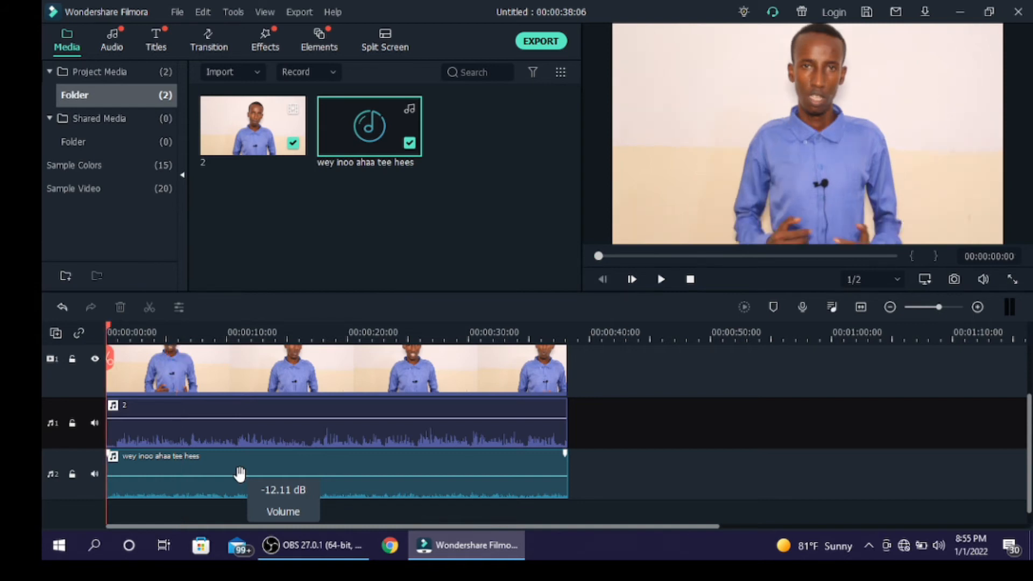
key("space")
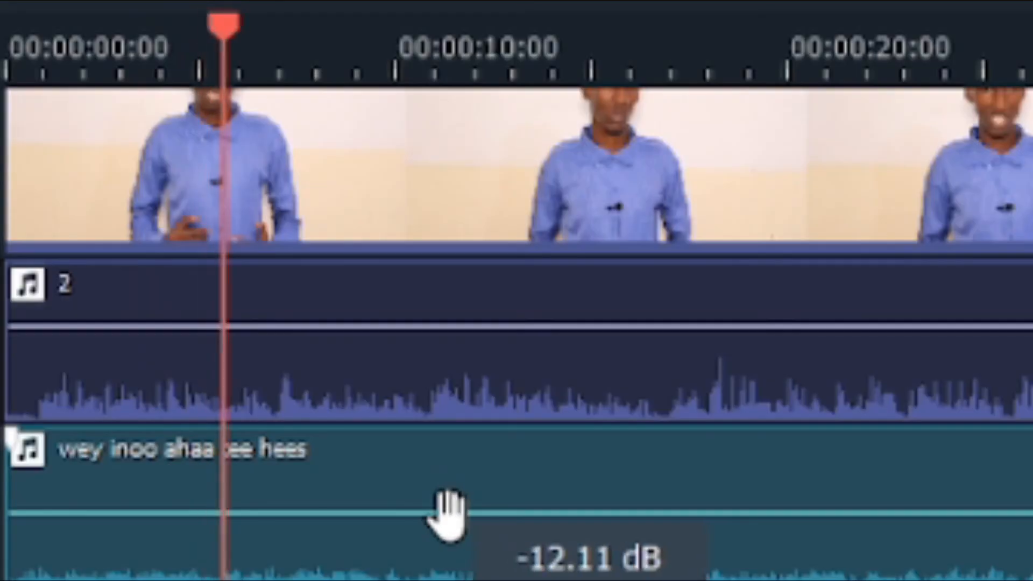
left_click_drag(444, 519, 452, 526)
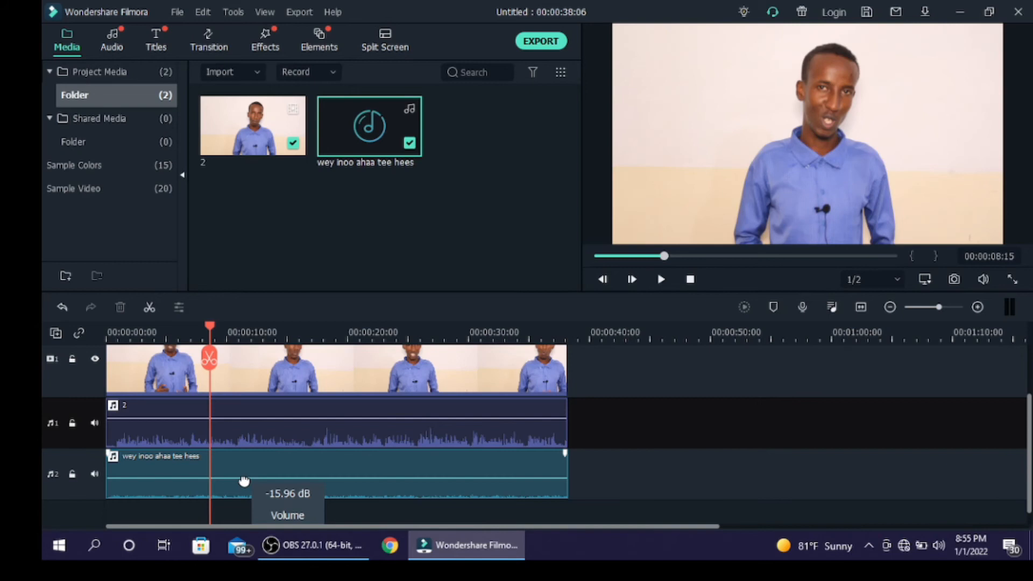
left_click_drag(244, 480, 243, 484)
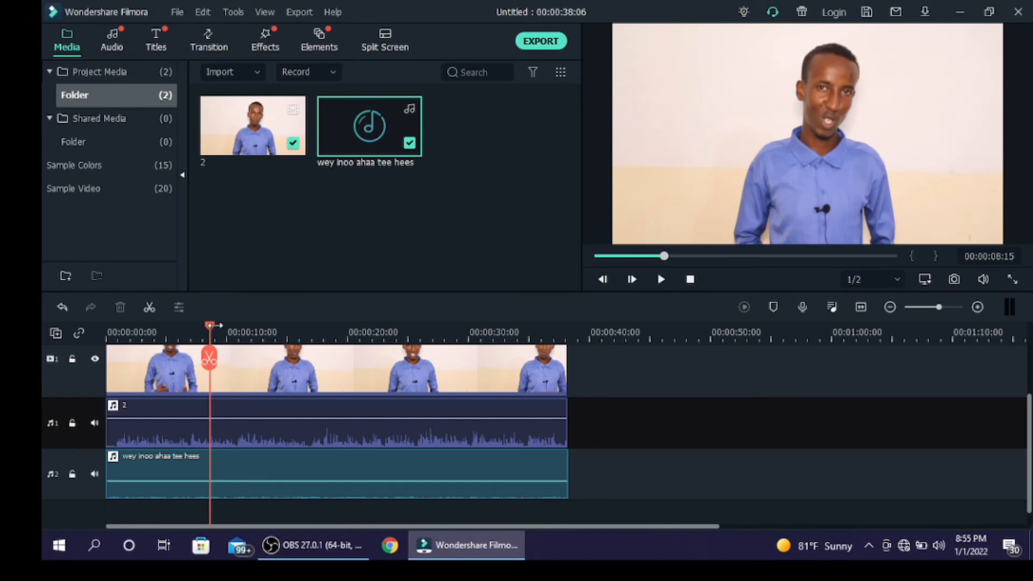
left_click_drag(210, 326, 40, 321)
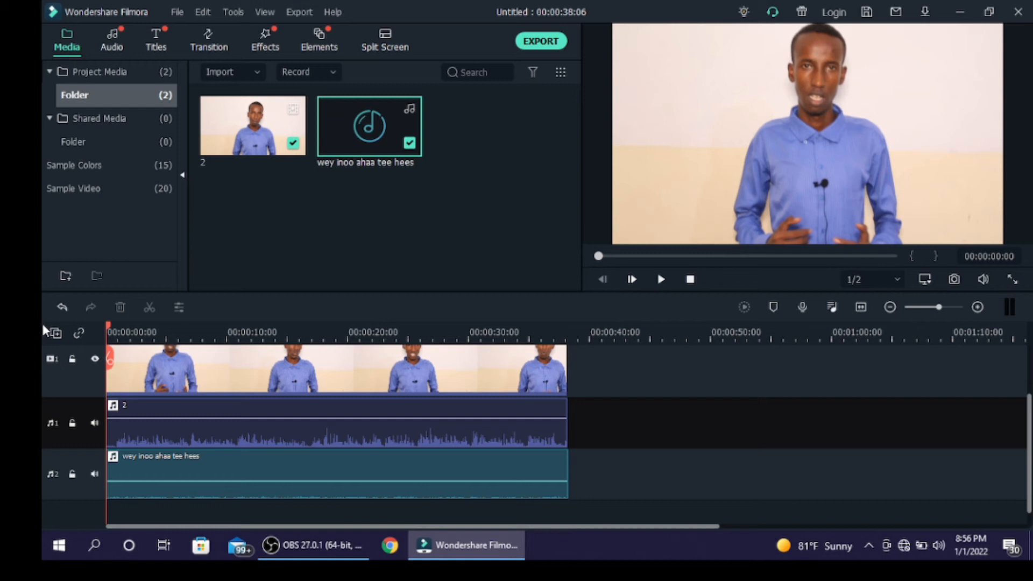
key("space")
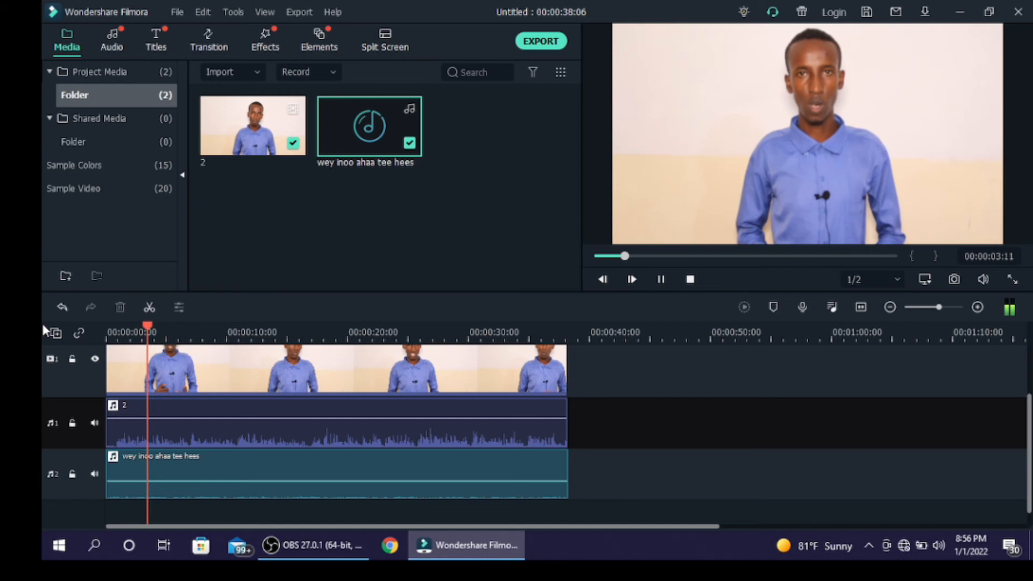
key("space")
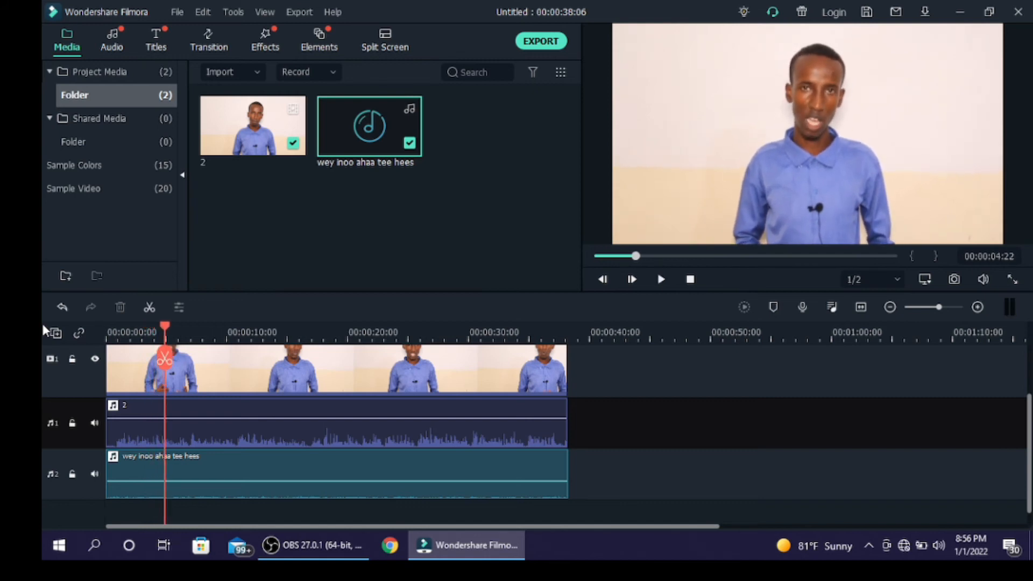
Shift the detached voice clip on audio track 1 to about 48 seconds and back to about 42 seconds, with the playhead at the start.
left_click_drag(250, 433, 835, 360)
left_click_drag(1029, 376, 1029, 439)
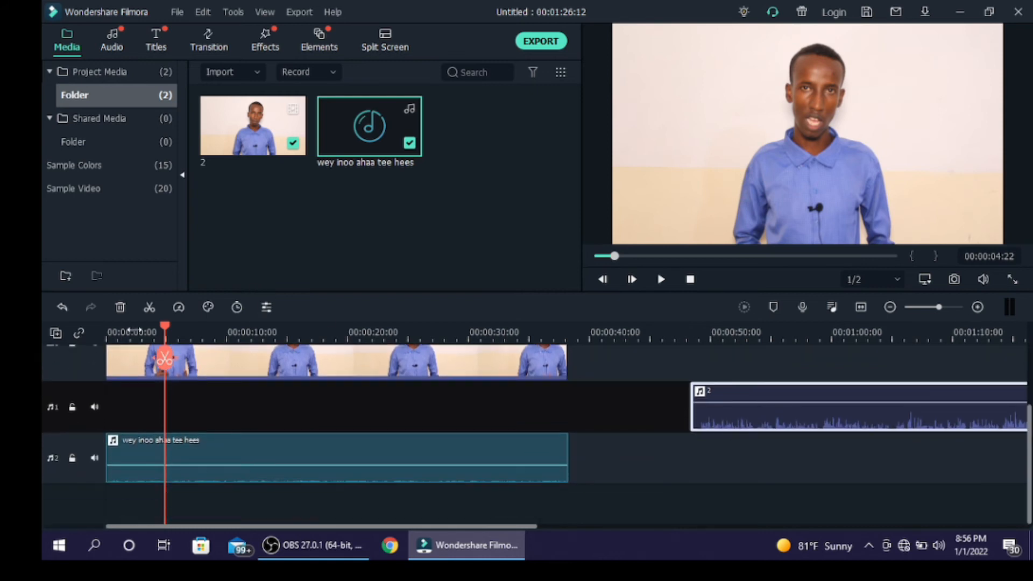
left_click_drag(163, 327, 88, 320)
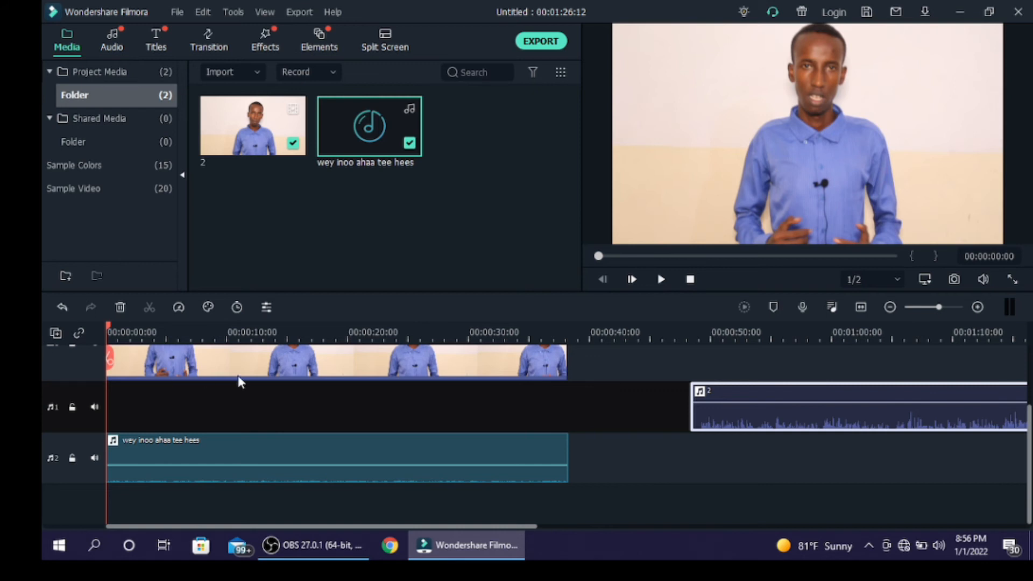
left_click(252, 403)
left_click(595, 468)
left_click_drag(889, 419, 809, 415)
left_click(555, 418)
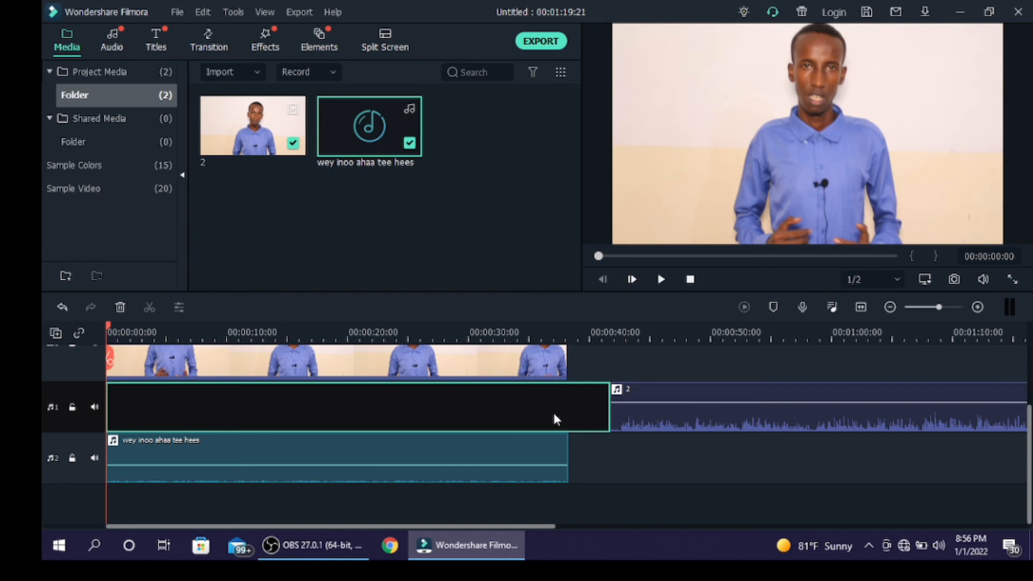
Play the video from the start for about 20 seconds to hear the music without the voice.
left_click(633, 489)
key("space")
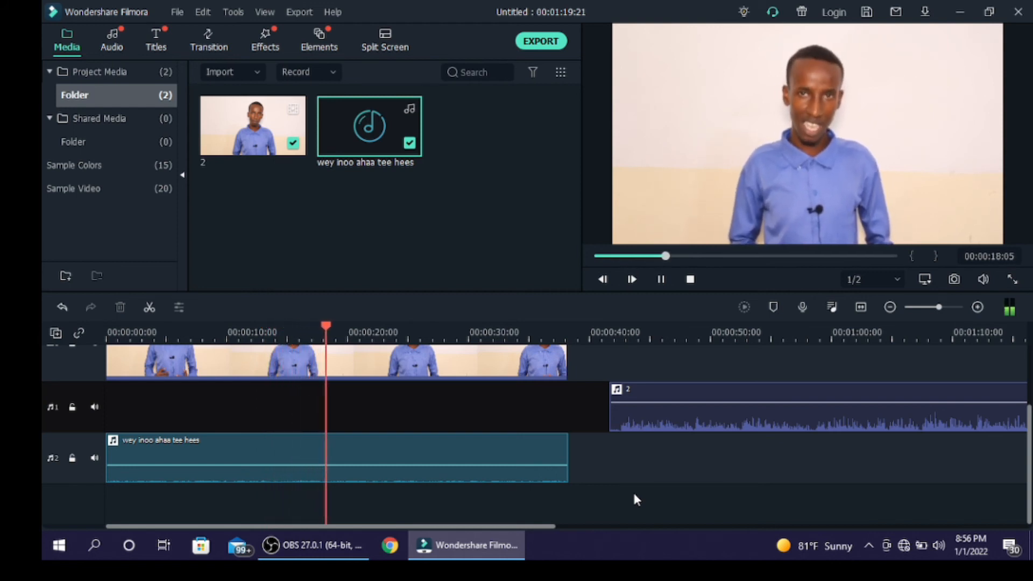
key("space")
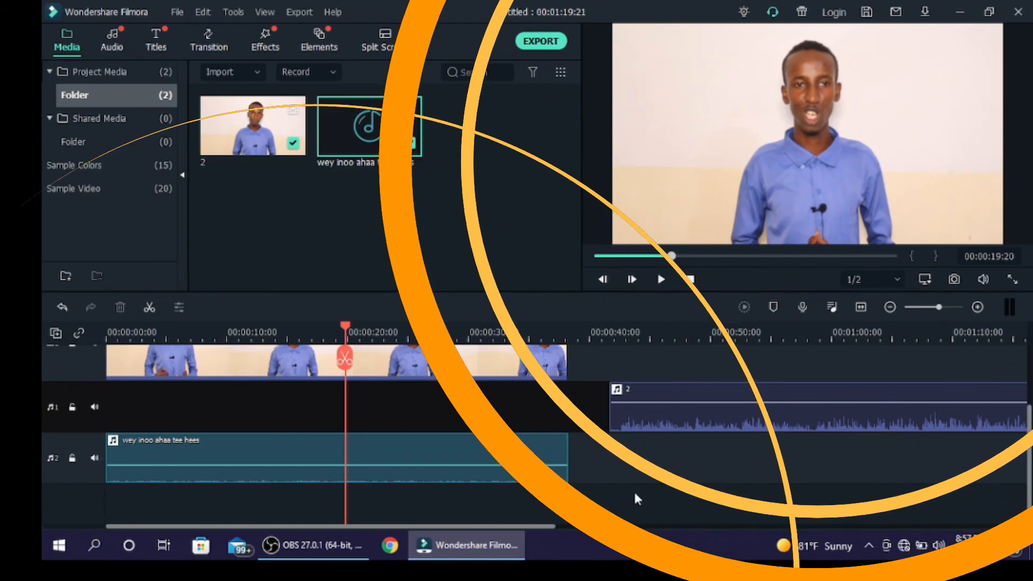
Return the detached voice clip to the start of audio track 1 and reset the playhead to the timeline start.
left_click_drag(870, 415, 246, 401)
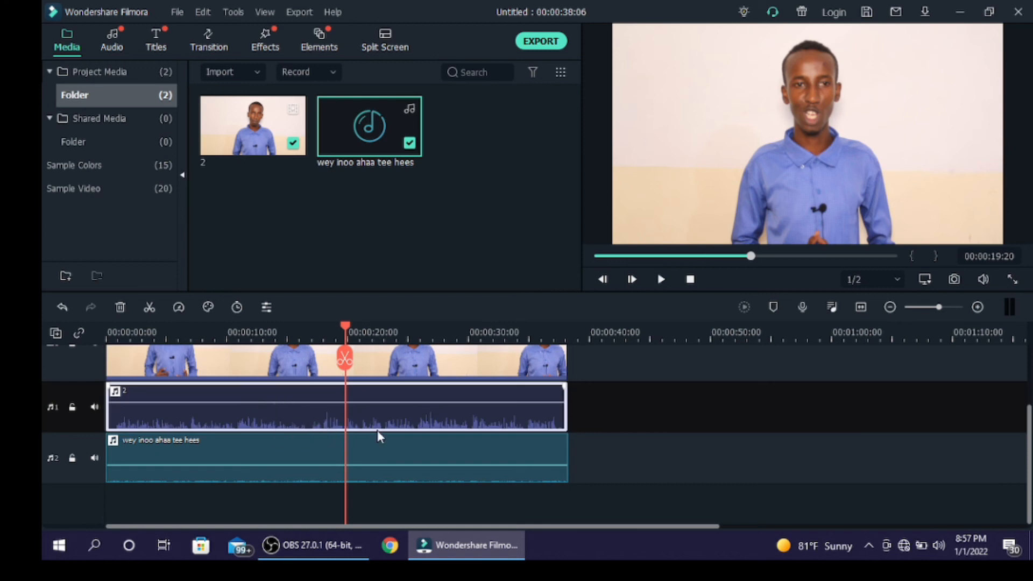
left_click(641, 434)
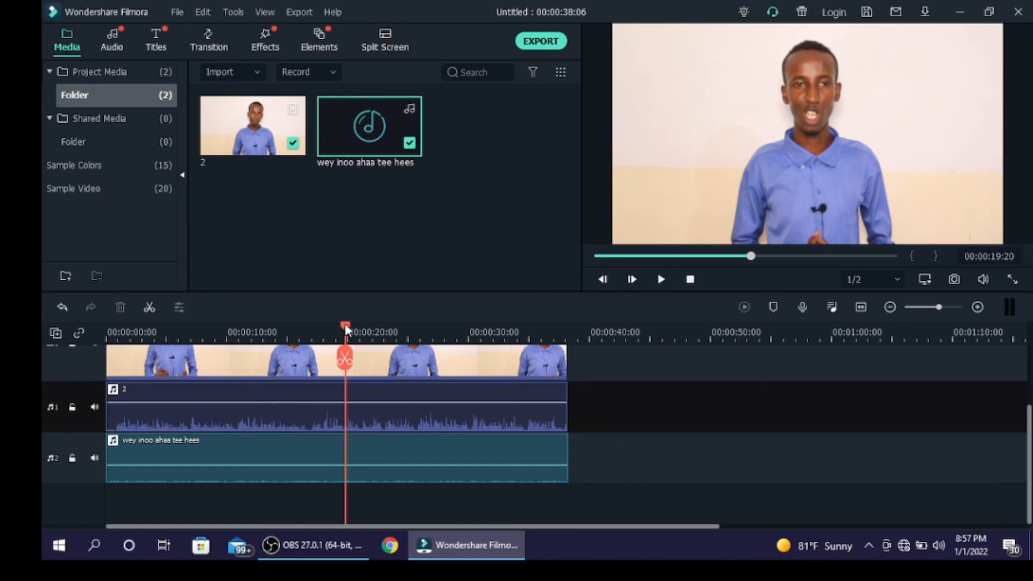
left_click_drag(344, 324, 40, 330)
mouse_move(358, 467)
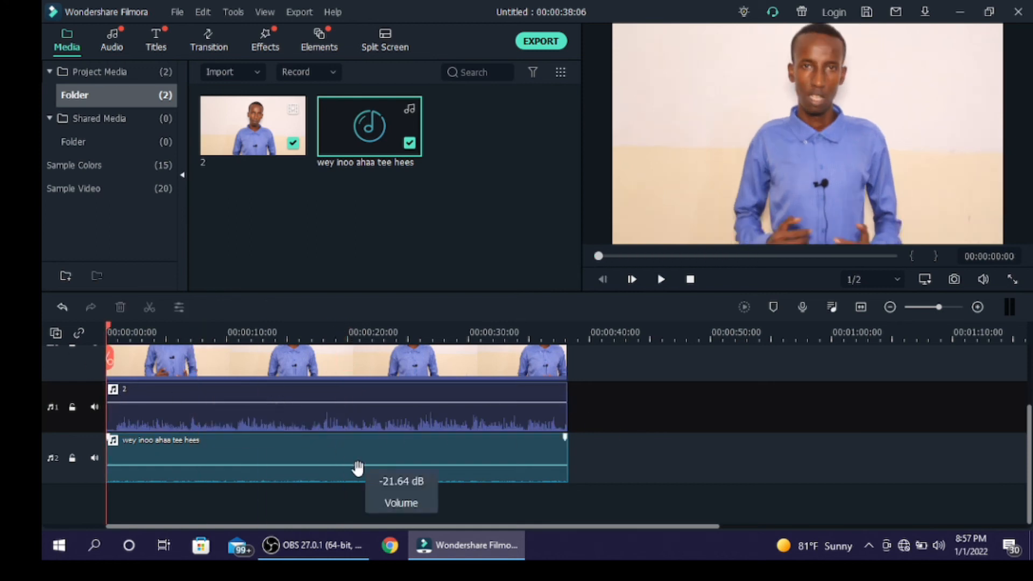
Turn on background noise removal for the detached voice clip and play the first few seconds to hear it.
left_click(352, 405)
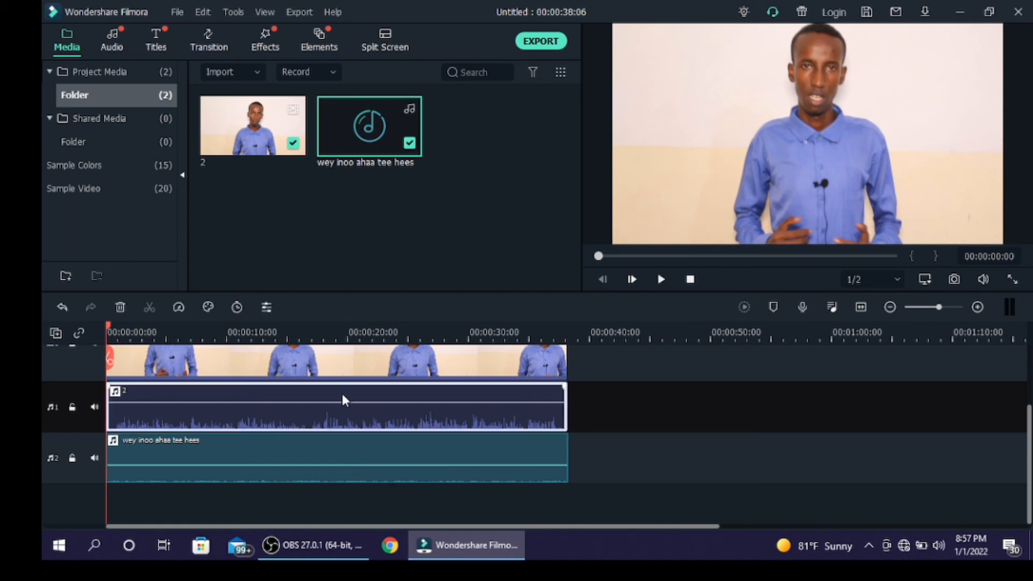
double_click(334, 422)
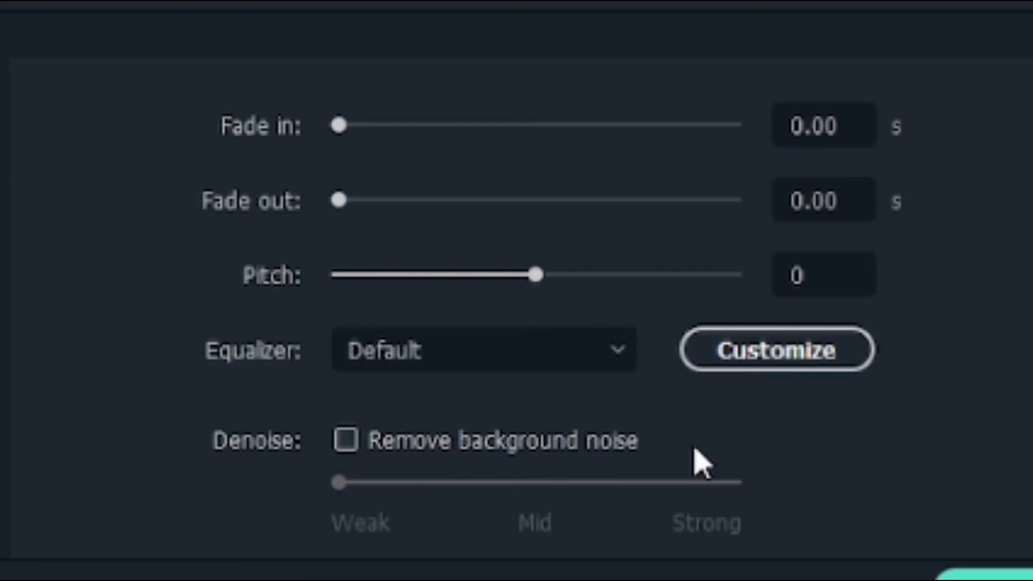
left_click(347, 441)
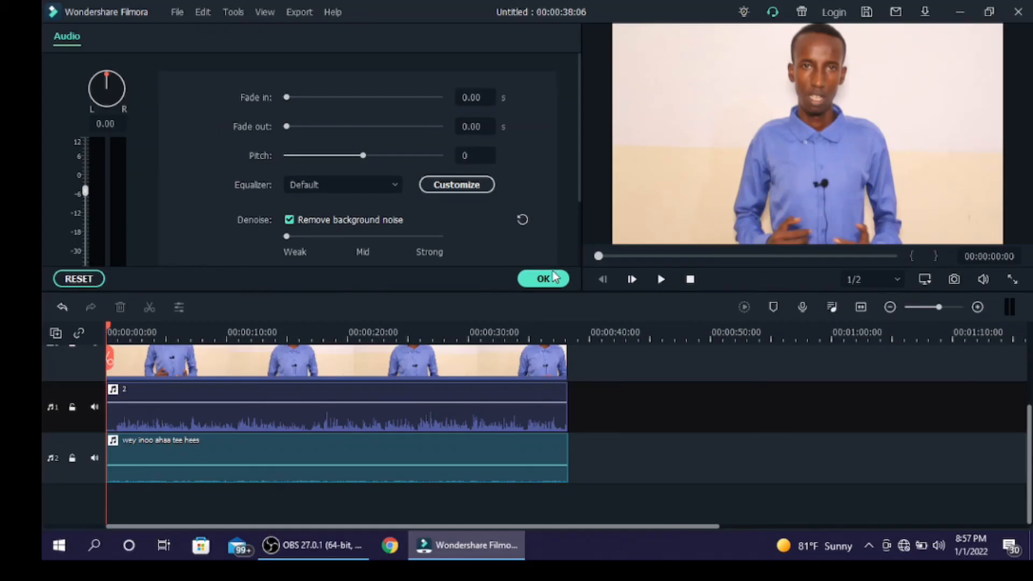
left_click(541, 280)
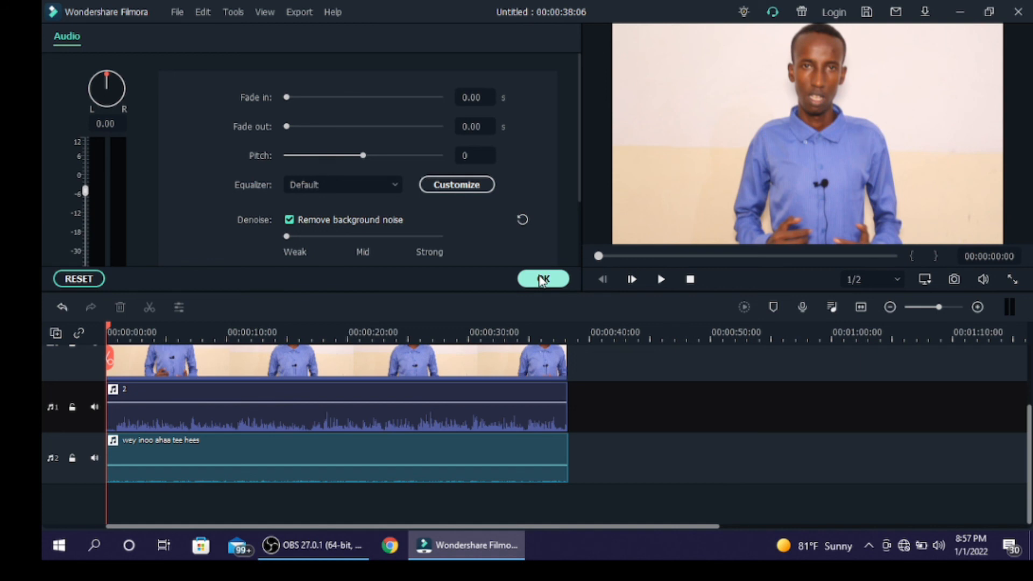
left_click(541, 279)
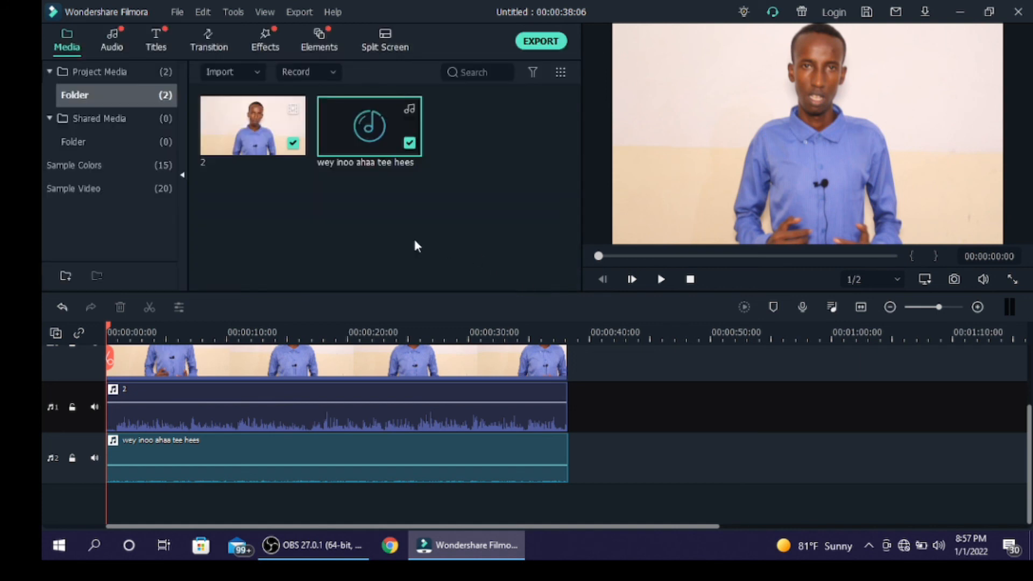
key("space")
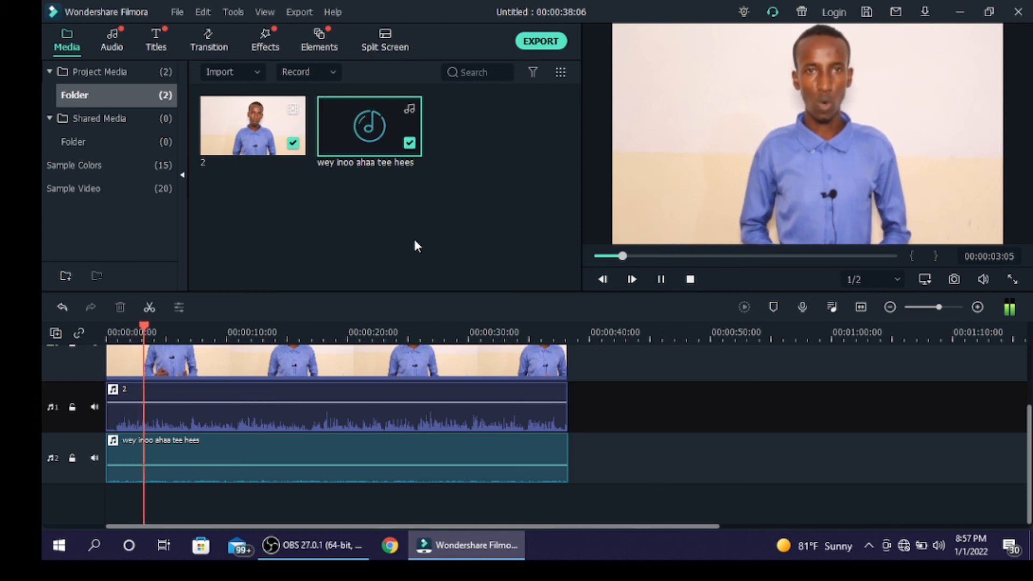
key("space")
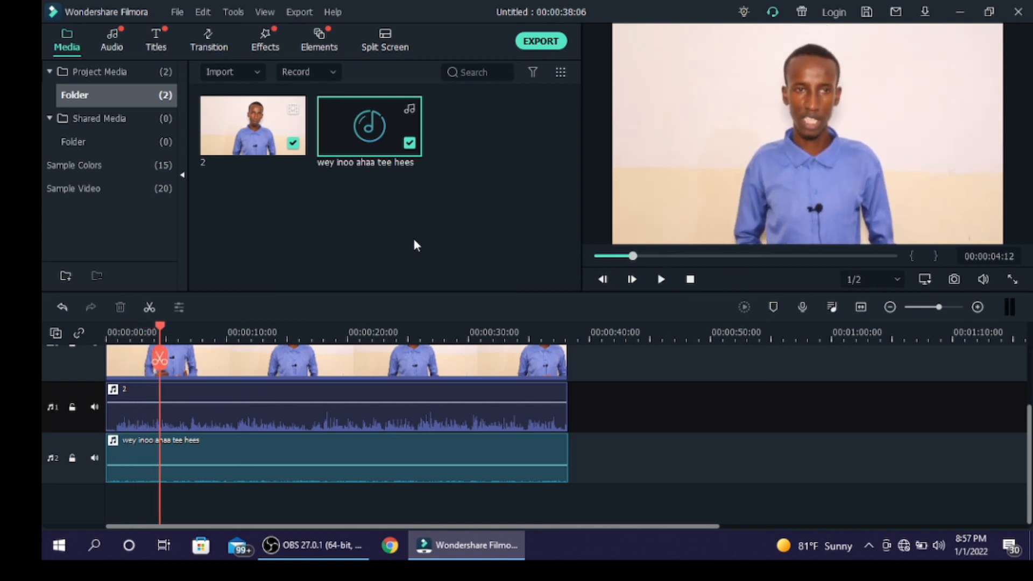
Undo the background noise removal on the voice clip and continue playback briefly to compare the sound.
key("ctrl+z")
key("space")
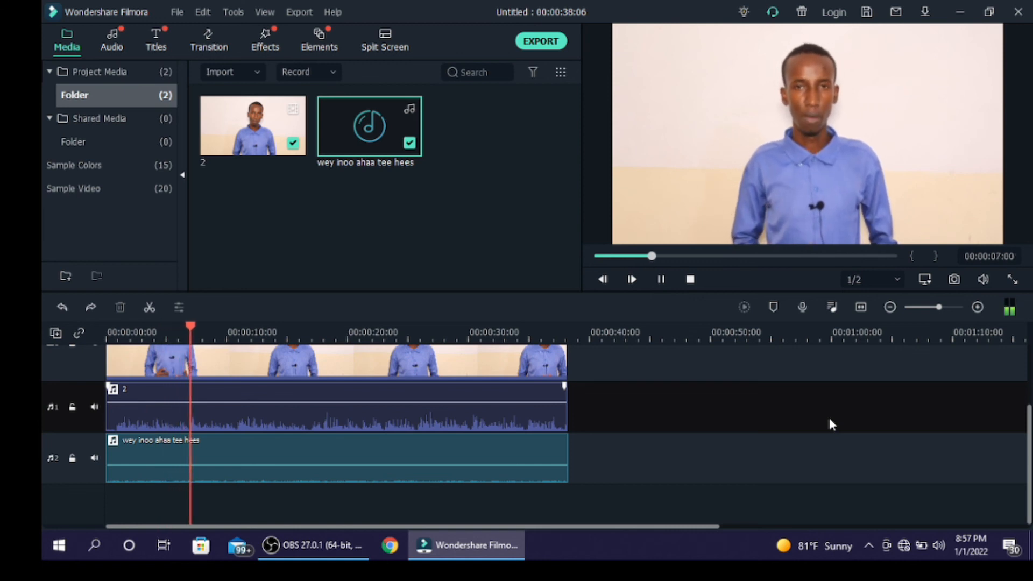
key("space")
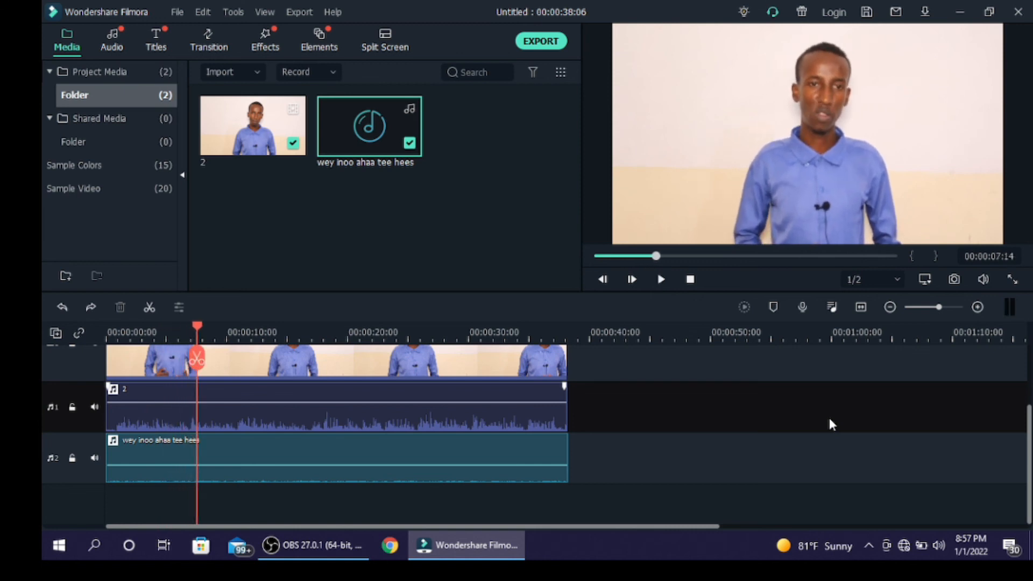